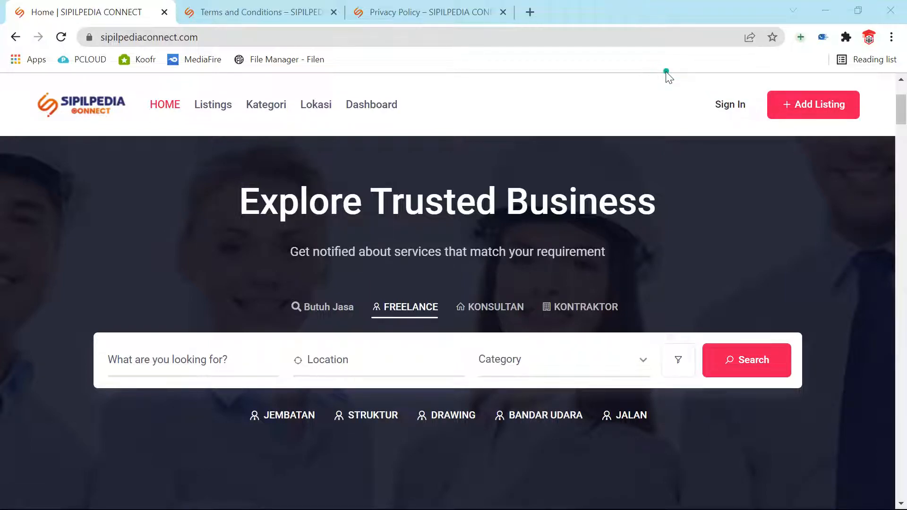
# Step: Open the Sign In dialog from the home page header
pyautogui.click(730, 104)
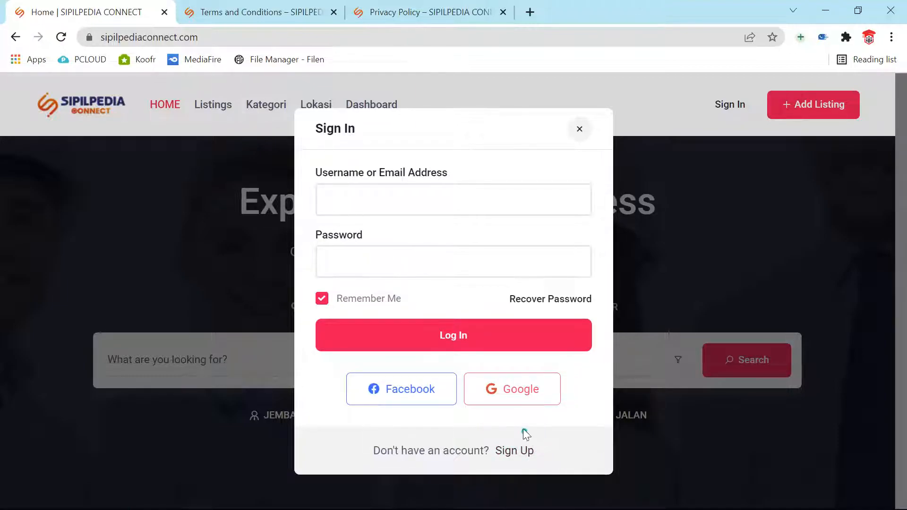
# Step: Log in with the saved username and the account password
pyautogui.click(519, 208)
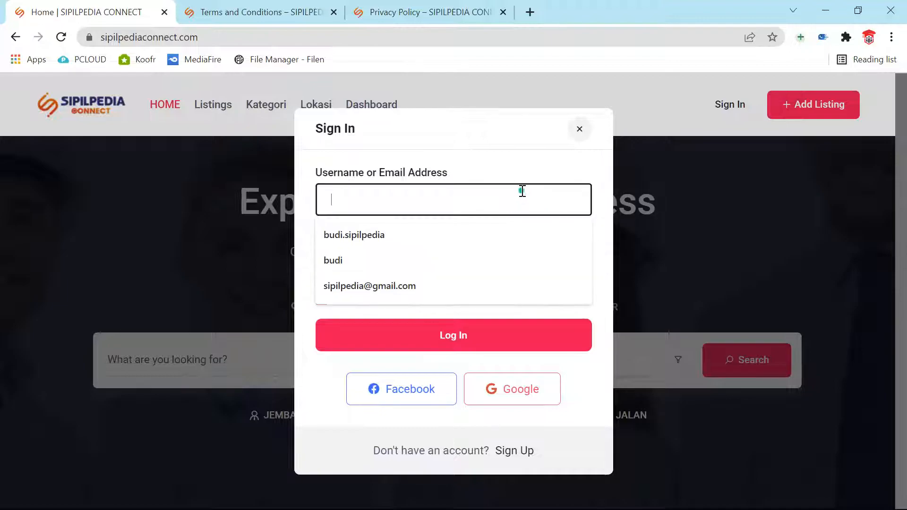
pyautogui.click(366, 233)
pyautogui.click(381, 274)
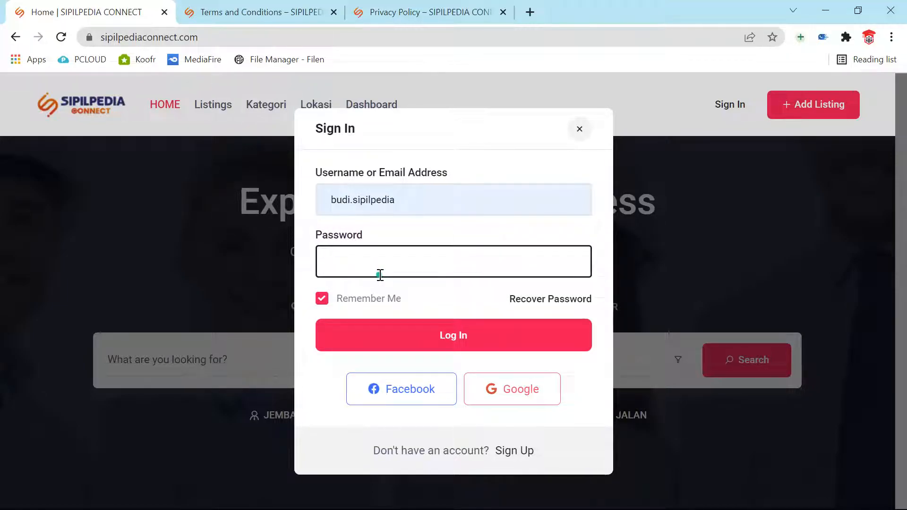
pyautogui.write('**********')
pyautogui.click(437, 338)
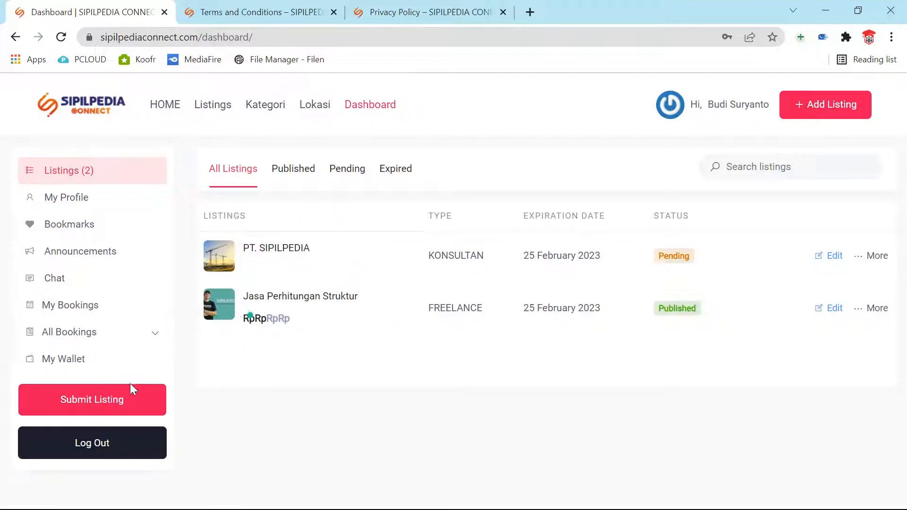
# Step: Start a new listing from the Dashboard and choose the KONTRAKTOR listing type
pyautogui.click(70, 412)
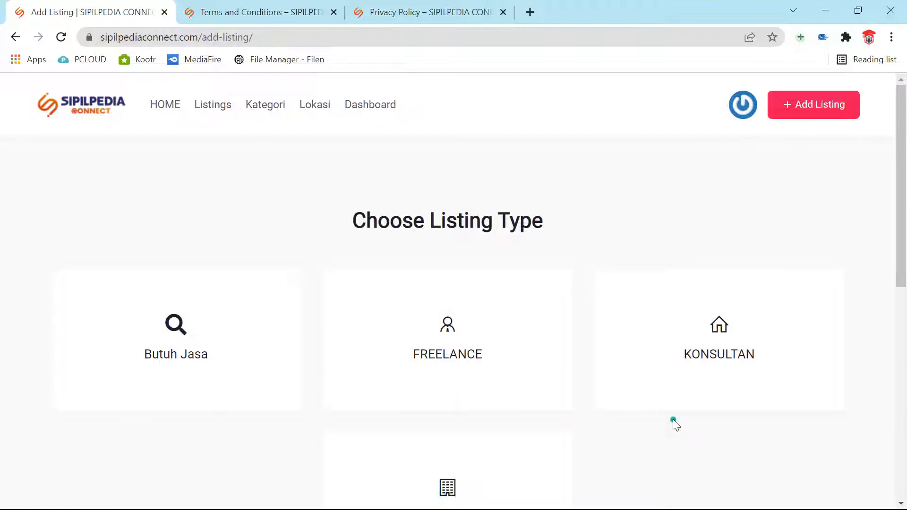
pyautogui.scroll(-3, 671, 421)
pyautogui.click(447, 355)
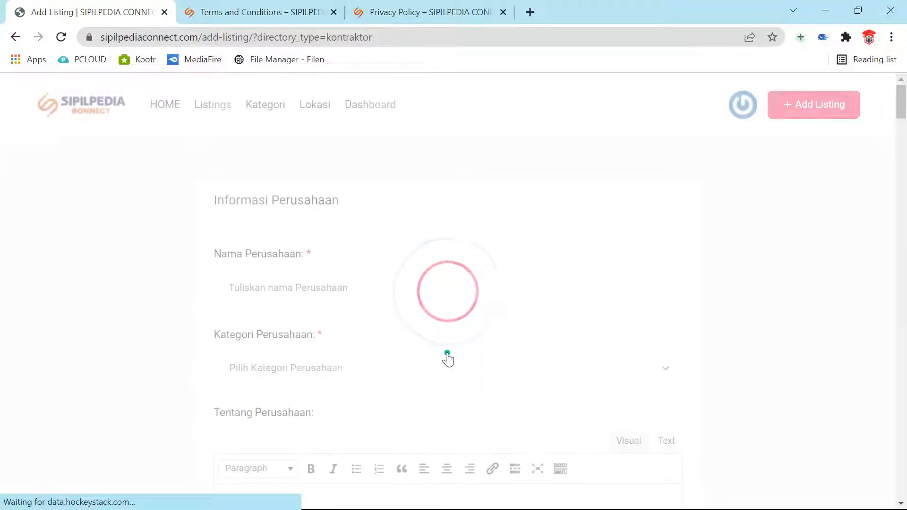
# Step: Set the company name to PT. SIPILPEDIA from the Nama Perusahaan autofill
pyautogui.click(325, 288)
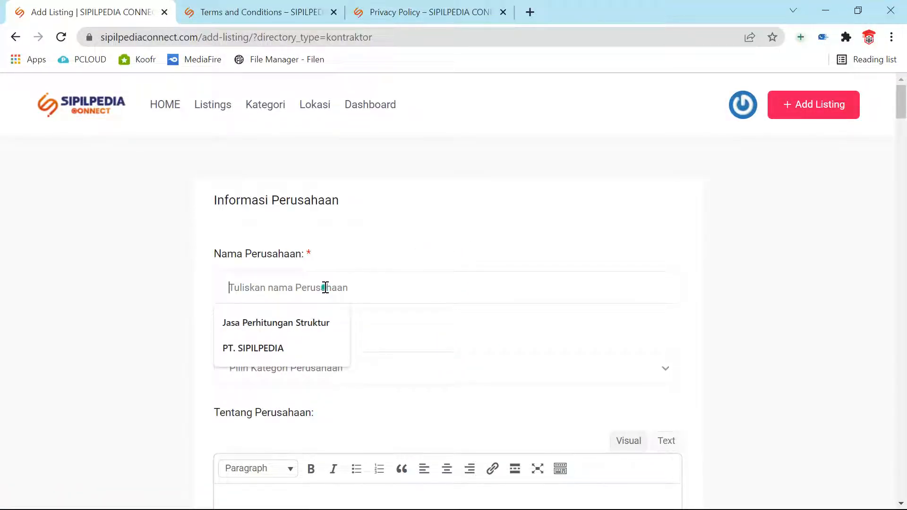
pyautogui.click(288, 348)
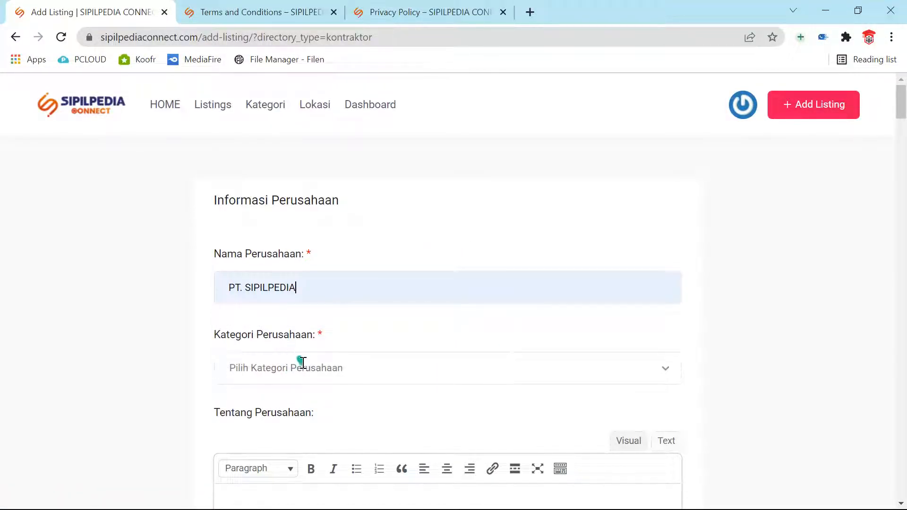
pyautogui.scroll(-1, 285, 283)
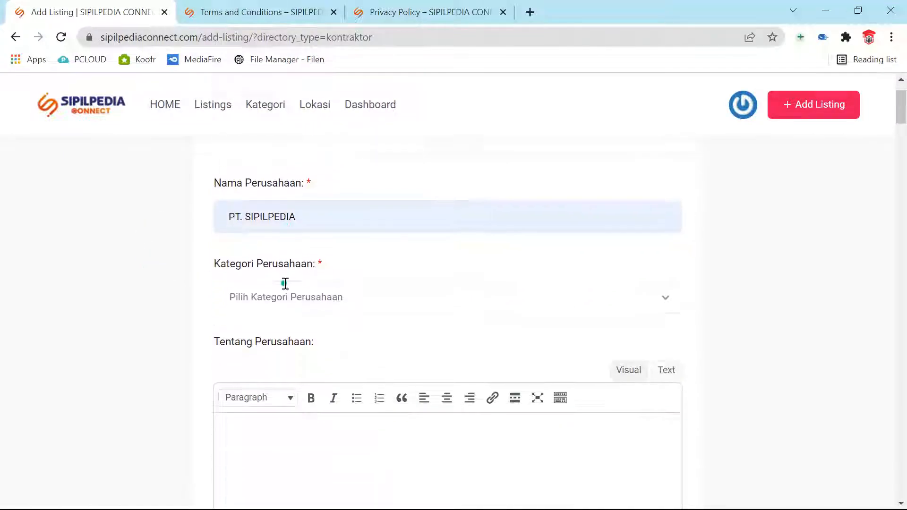
# Step: Add categories BANGUNAN MULTI ATAU BANYAK HUNIAN and GUDANG DAN INDUSTRI in Kategori Perusahaan
pyautogui.click(329, 299)
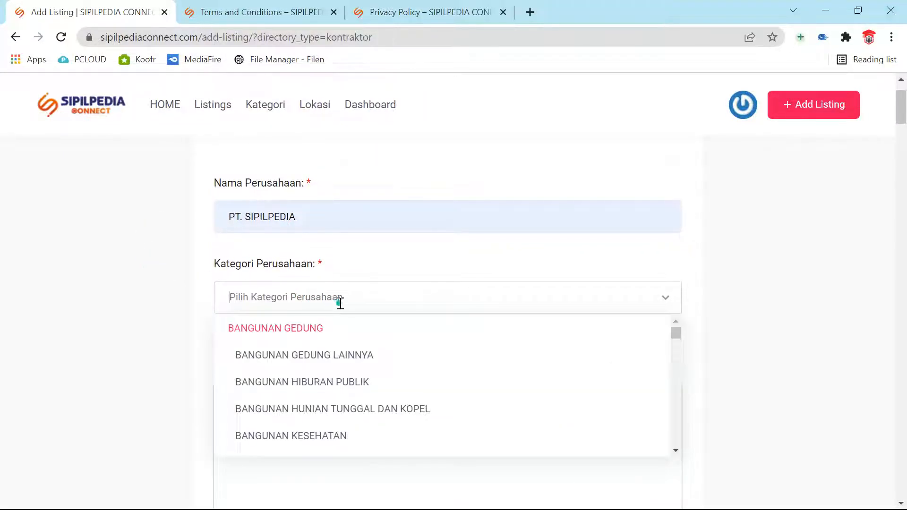
pyautogui.scroll(-3, 359, 342)
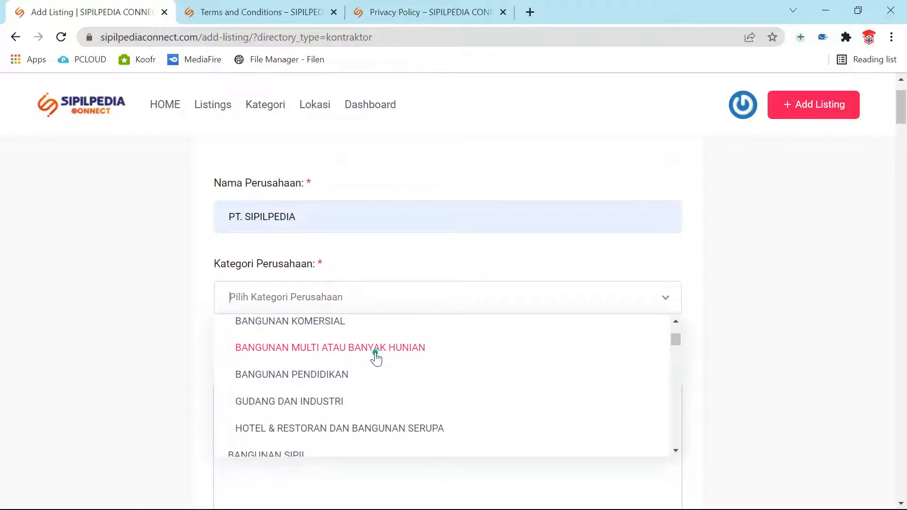
pyautogui.click(376, 354)
pyautogui.click(441, 302)
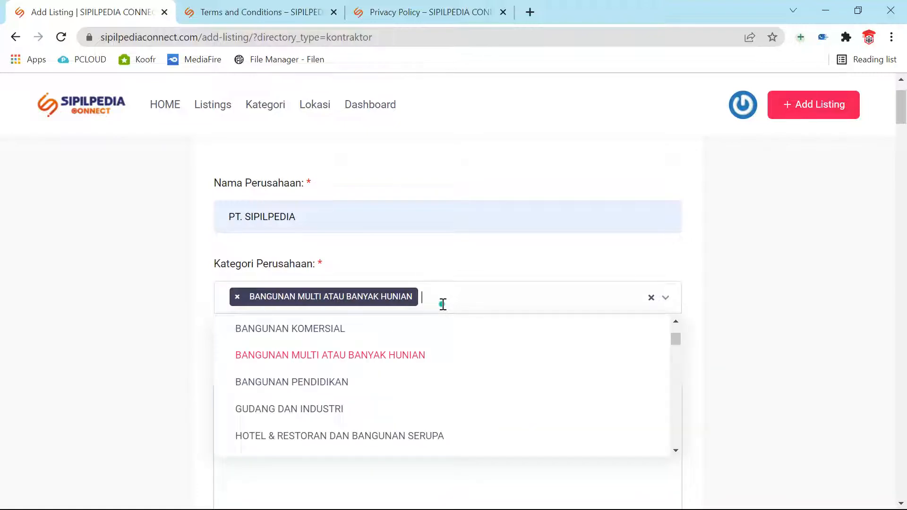
pyautogui.click(300, 410)
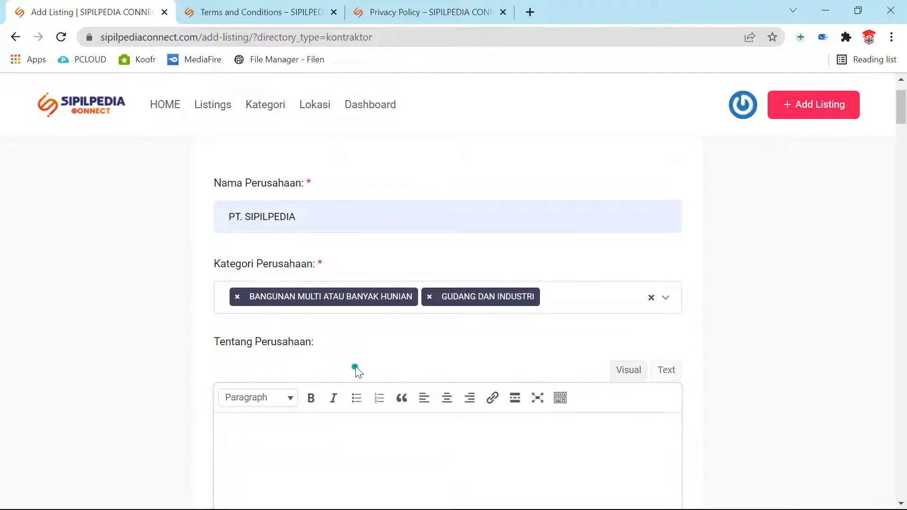
pyautogui.scroll(-3, 707, 185)
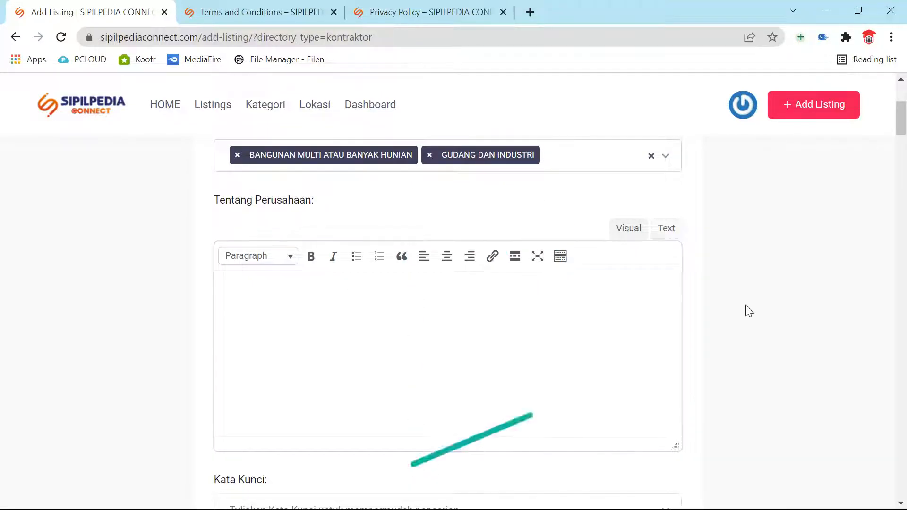
pyautogui.scroll(-2, 599, 186)
# Step: Write the Tentang Perusahaan text: 'Perusahaan SIPILPEDIA sudah berdiri tahun 1980 ... di Indonesia'
pyautogui.click(459, 258)
pyautogui.scroll(2, 459, 259)
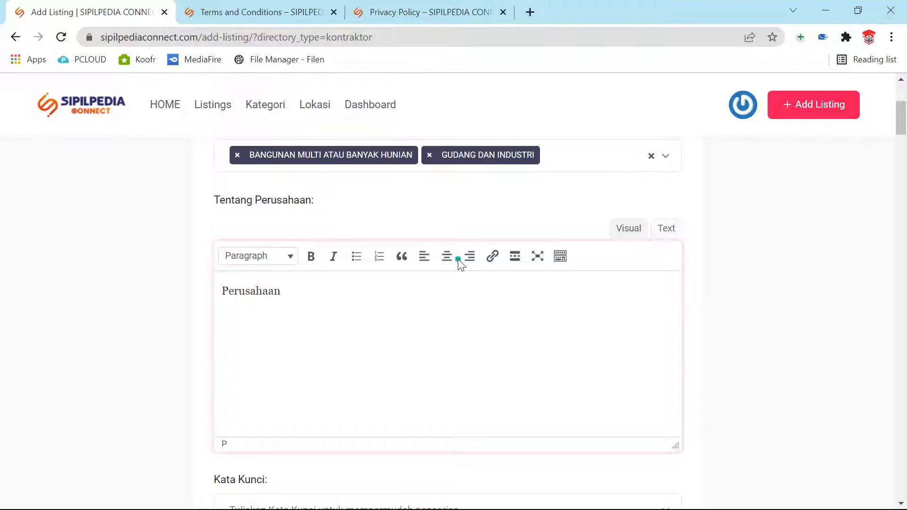
pyautogui.write('Perusahaan SIPILPEDIA sud')
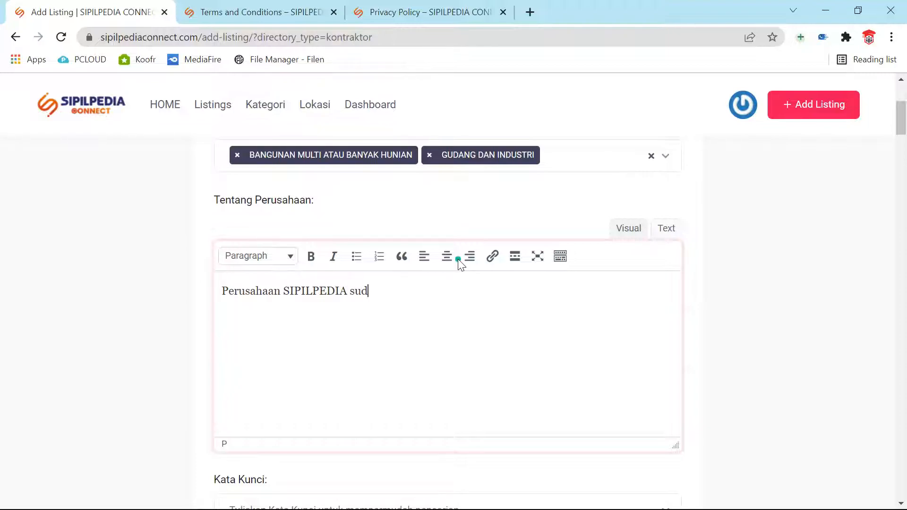
pyautogui.write('ah berdiri tahun 1980')
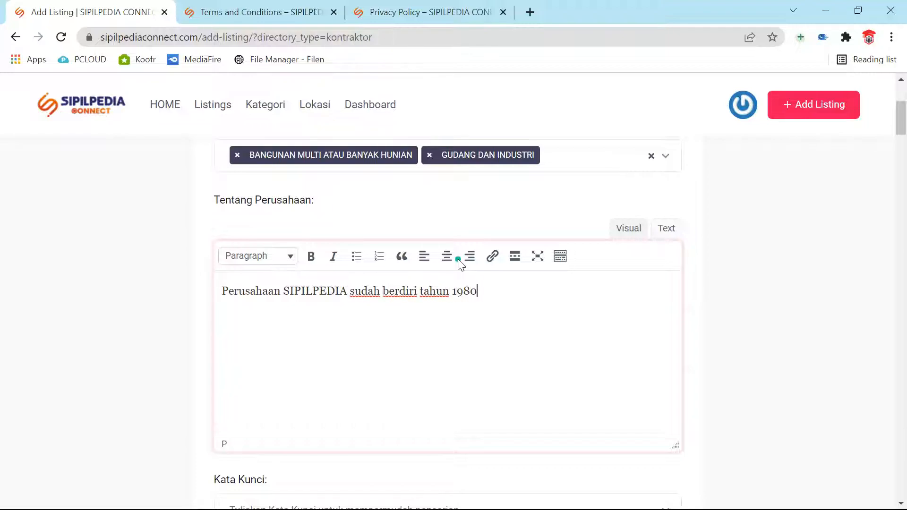
pyautogui.write(' dan sudah menangan')
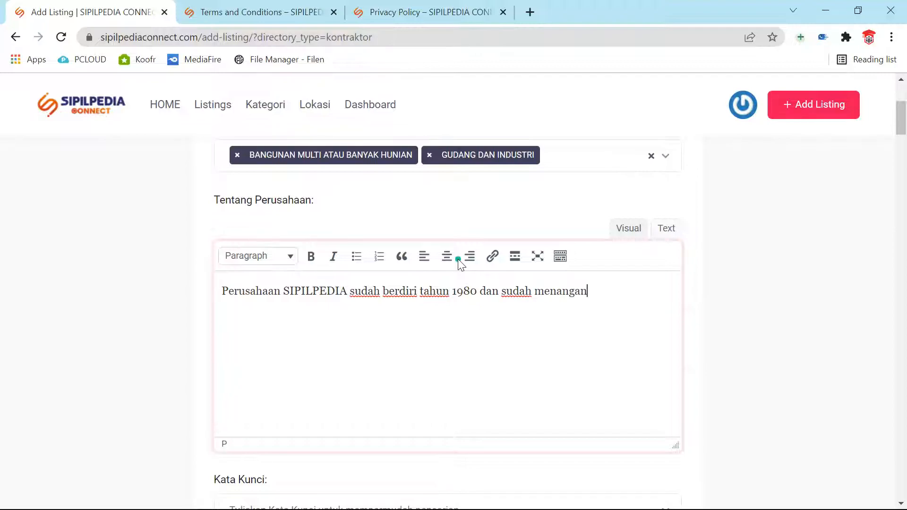
pyautogui.write('i banyak proyek-rp')
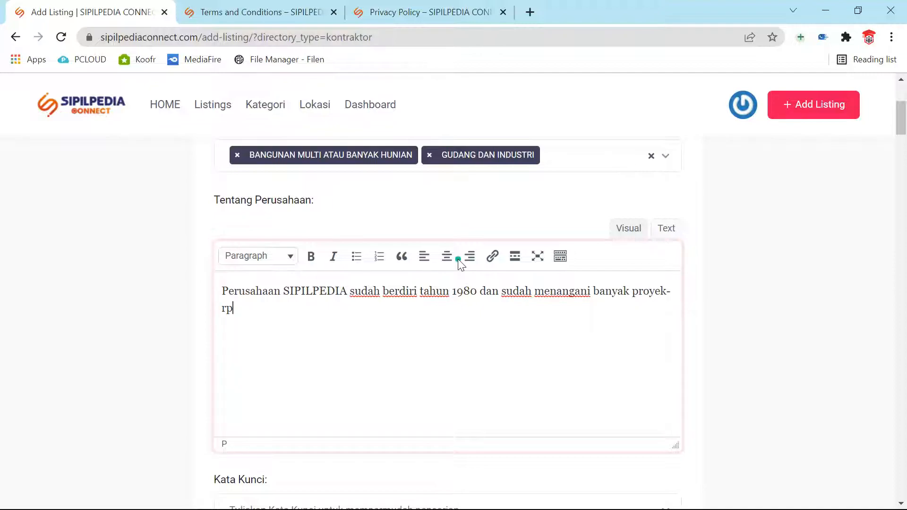
pyautogui.press('BackSpace')
pyautogui.press('BackSpace')
pyautogui.write('Indonesia')
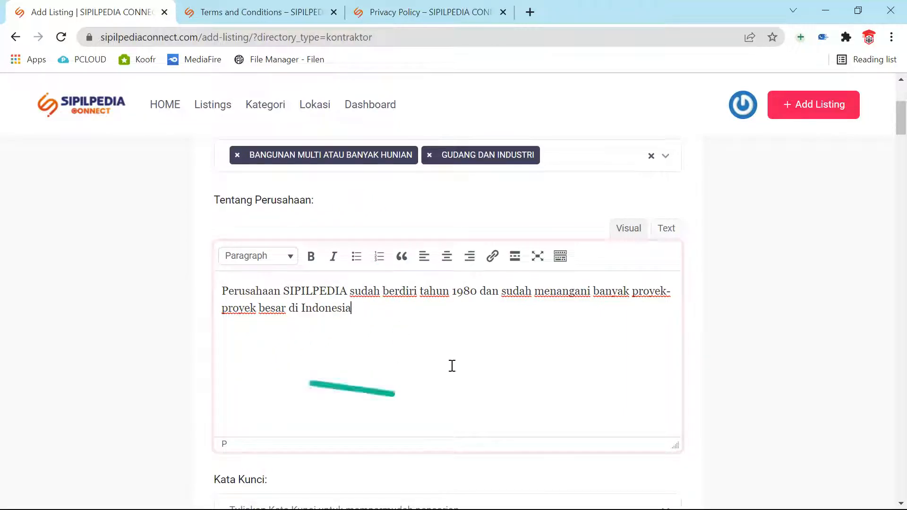
pyautogui.scroll(-1, 452, 374)
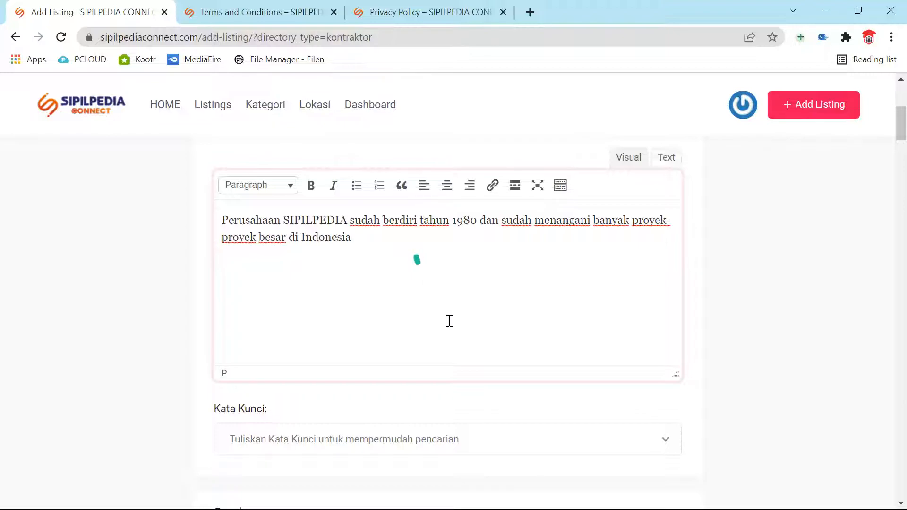
# Step: Add keywords gedung, kontraktor and jembatan from the Kata Kunci list
pyautogui.scroll(-1, 505, 355)
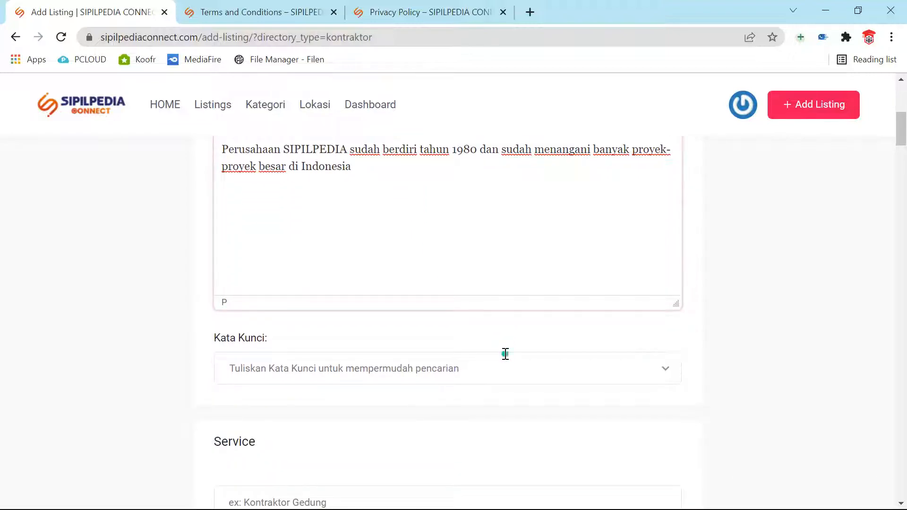
pyautogui.click(457, 376)
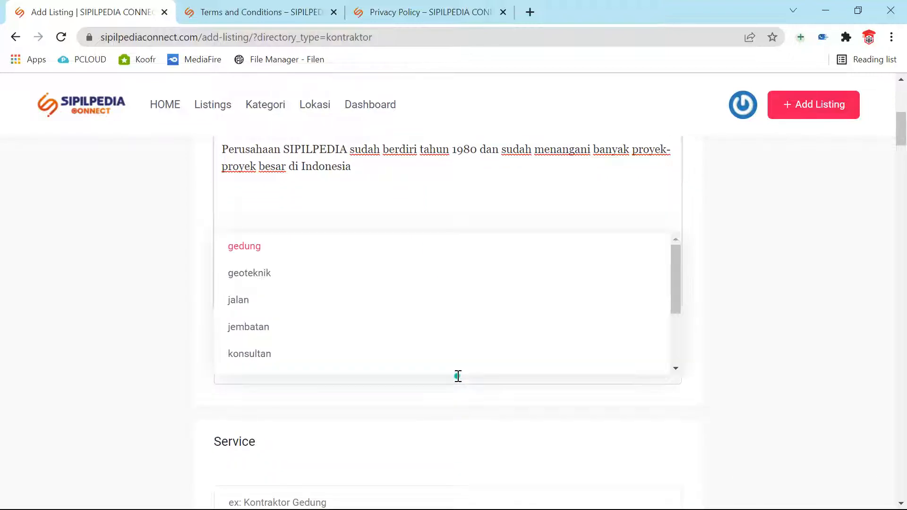
pyautogui.click(262, 251)
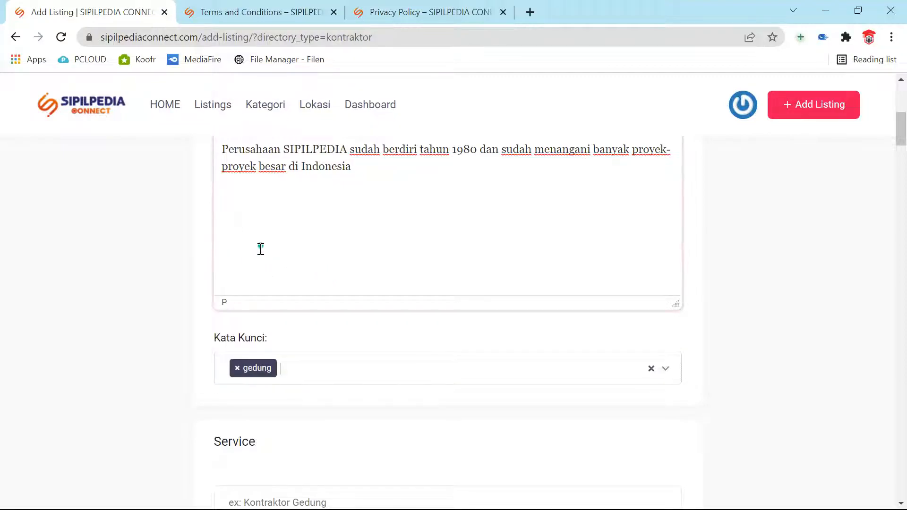
pyautogui.click(356, 369)
pyautogui.scroll(-2, 350, 360)
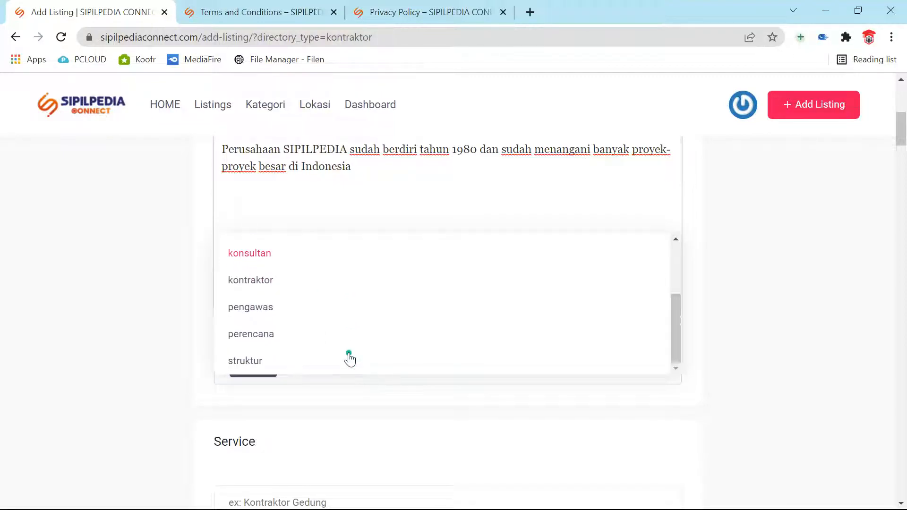
pyautogui.click(263, 284)
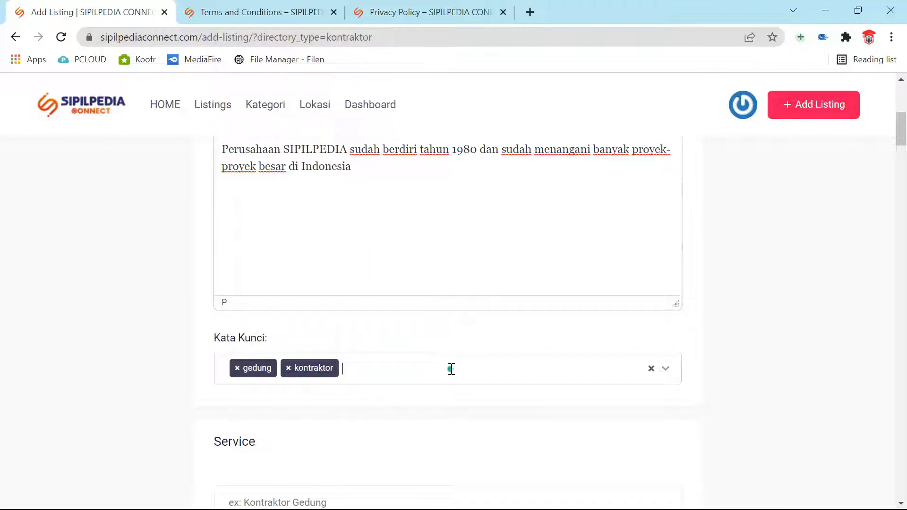
pyautogui.click(386, 369)
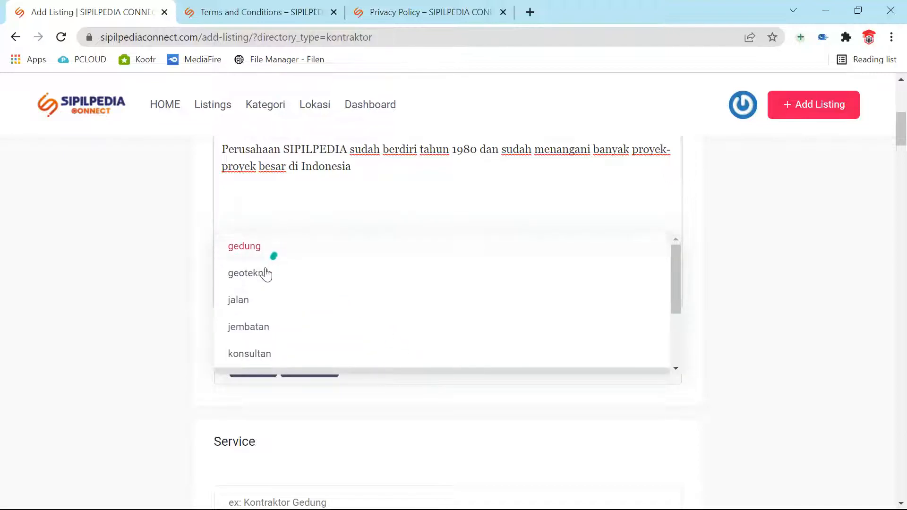
pyautogui.click(242, 333)
pyautogui.scroll(-4, 658, 462)
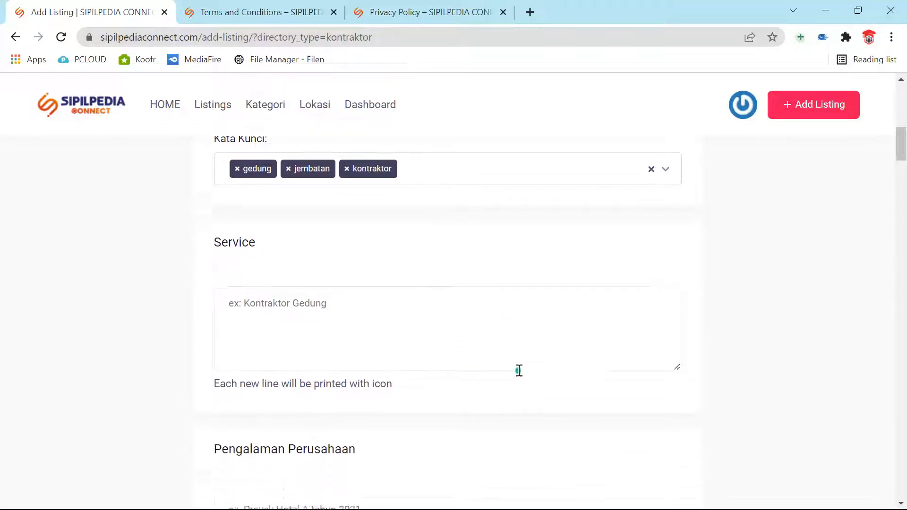
# Step: Create a custom 'bangunan air' keyword tag
pyautogui.click(442, 159)
pyautogui.scroll(-3, 451, 166)
pyautogui.scroll(3, 456, 175)
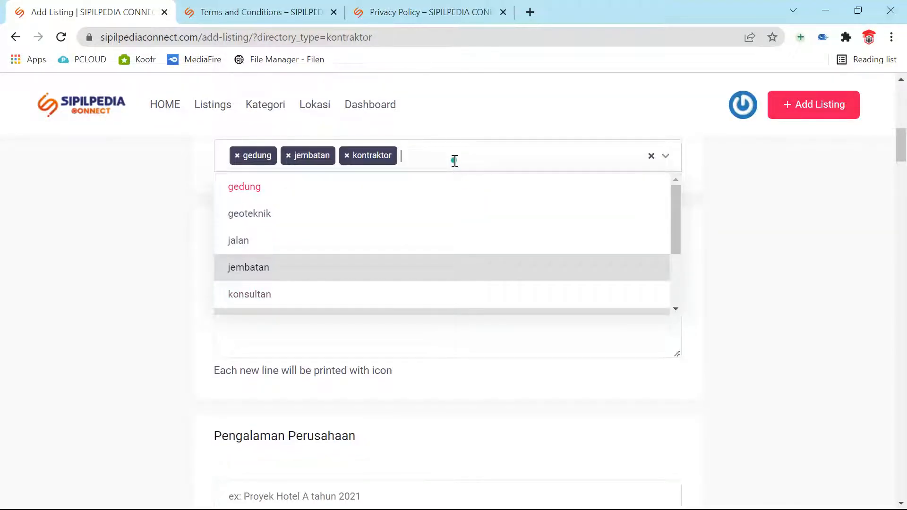
pyautogui.write('bangunan ai')
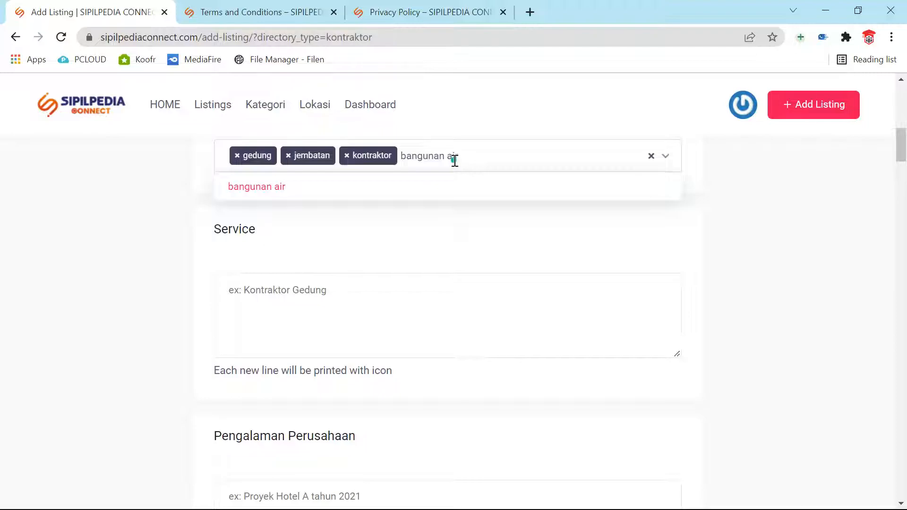
pyautogui.write('r')
pyautogui.press('Return')
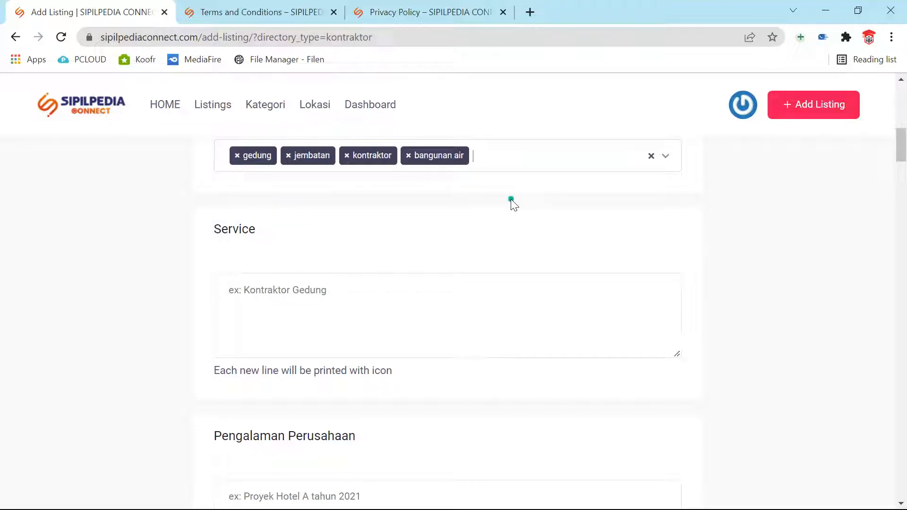
pyautogui.scroll(1, 531, 167)
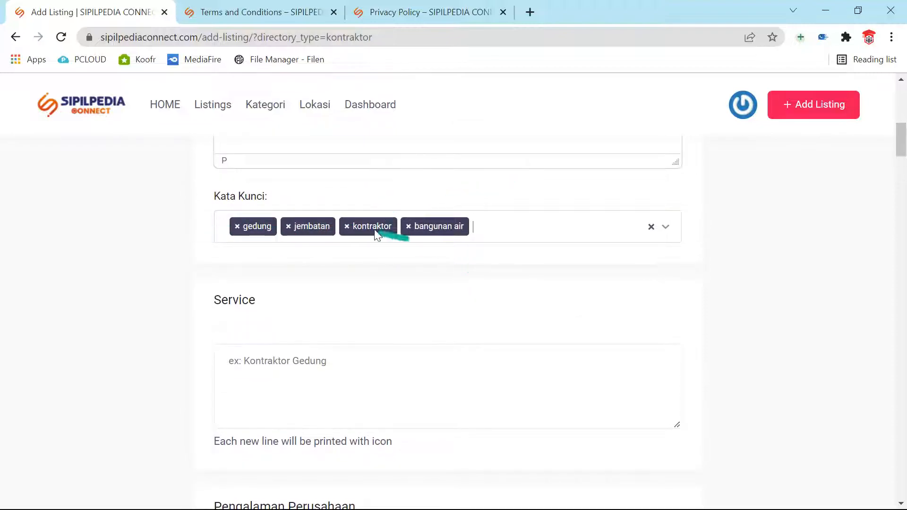
# Step: Type the service lines Kontraktor Gedung, Kontraktor Bangunan Air and Kontraktor Pabrik
pyautogui.scroll(-3, 322, 375)
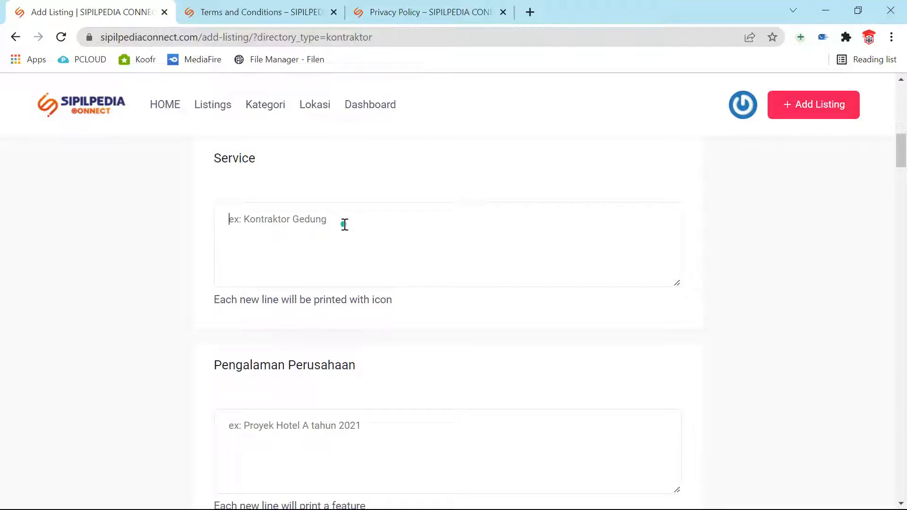
pyautogui.write('KOntraktor Gedung')
pyautogui.press('Return')
pyautogui.write('Kontrak')
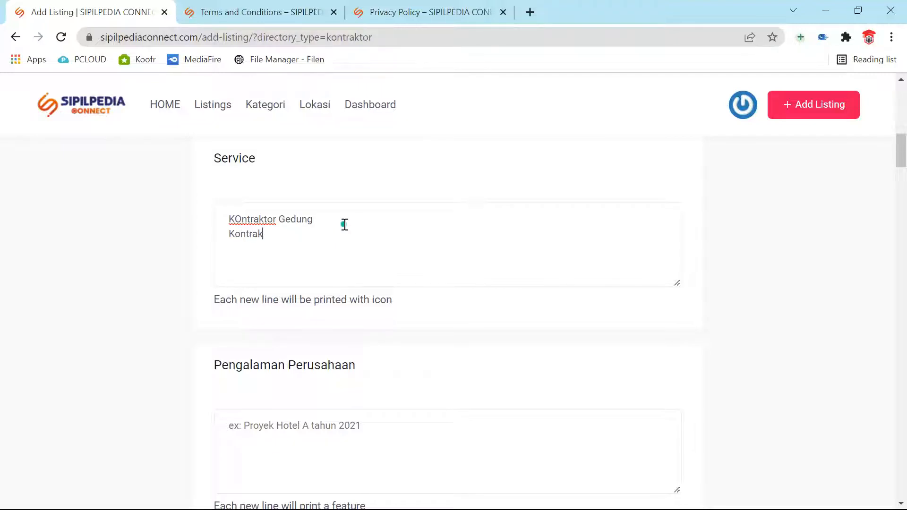
pyautogui.write('tor Bangunan Air')
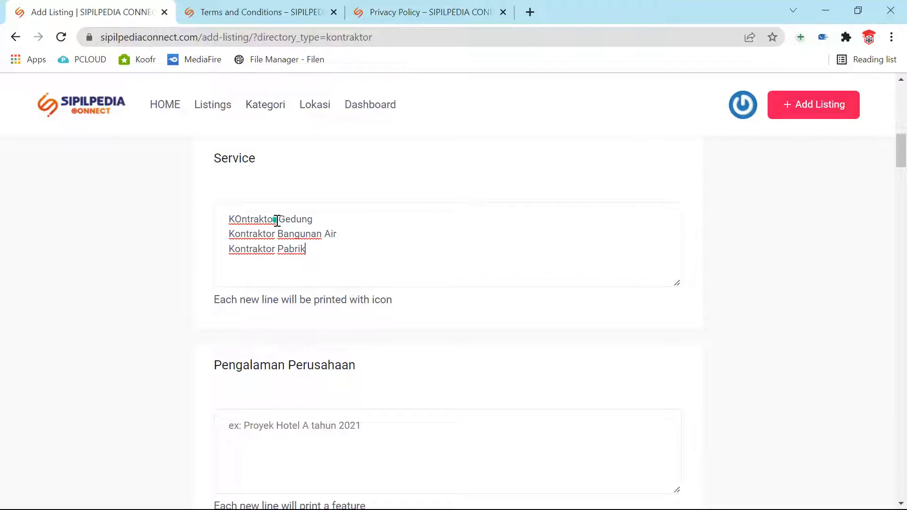
# Step: Replace 'Kontraktor' with 'Pembangunan' on each of the three service lines
pyautogui.moveTo(278, 220); pyautogui.dragTo(223, 214)
pyautogui.write('Pembangunan')
pyautogui.moveTo(278, 234); pyautogui.dragTo(204, 234)
pyautogui.write('Pembangunan')
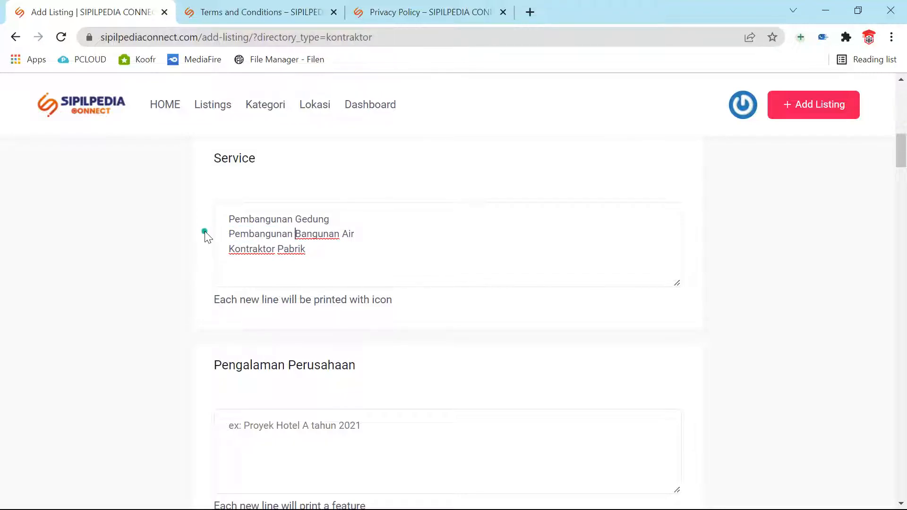
pyautogui.moveTo(277, 249); pyautogui.dragTo(186, 251)
pyautogui.write('Pembangunan')
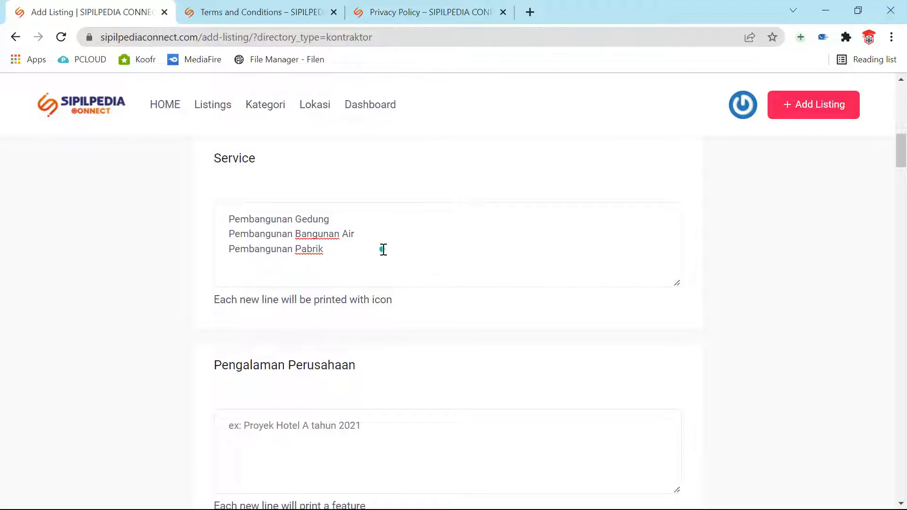
# Step: Enter 'Proyek Gudang Garam Tahun 2000' and 'Proyek Pemabngunan Hotel A' as company experience
pyautogui.scroll(-1, 371, 258)
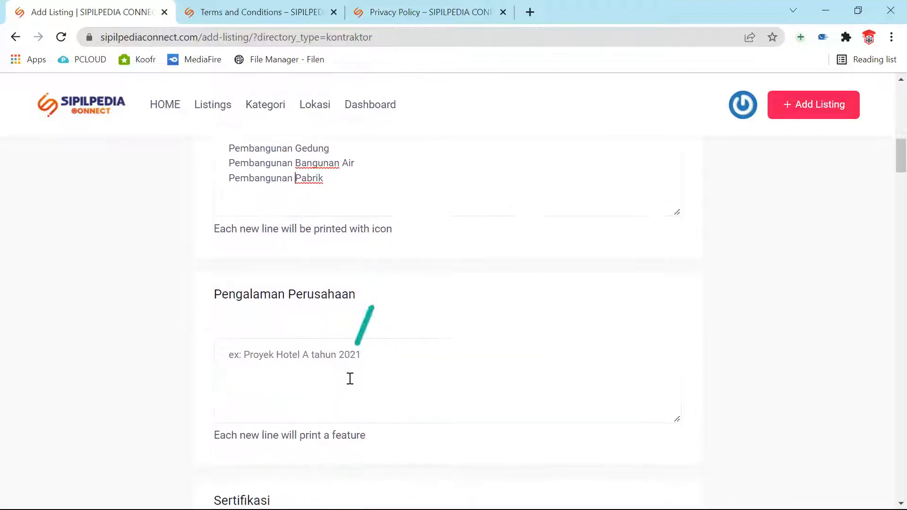
pyautogui.write('Proyek')
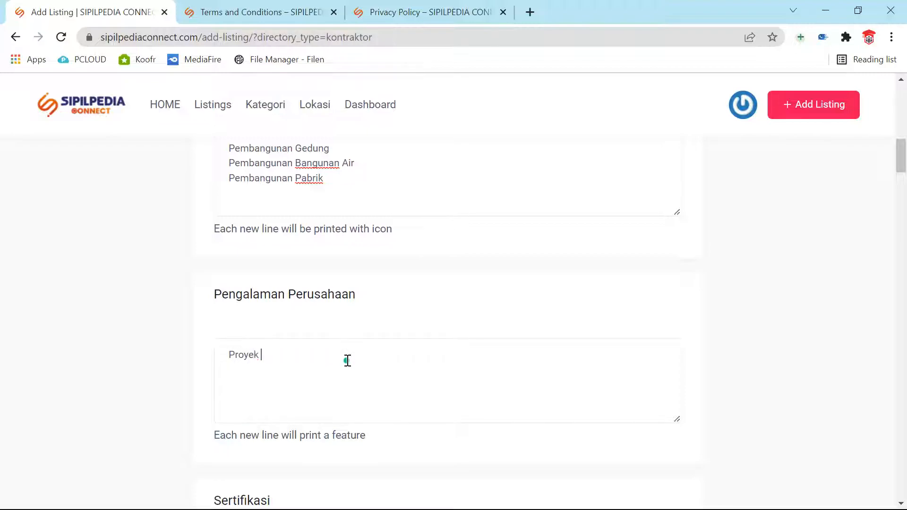
pyautogui.write(' Gudang Garam Ta')
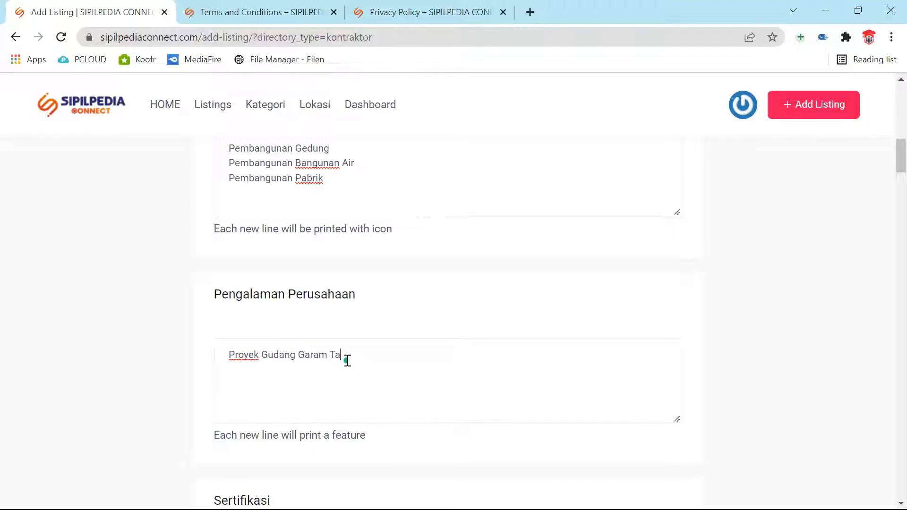
pyautogui.write('hun 2000 Pr')
pyautogui.write('oye')
pyautogui.write('k Pemabngunan Hotel A')
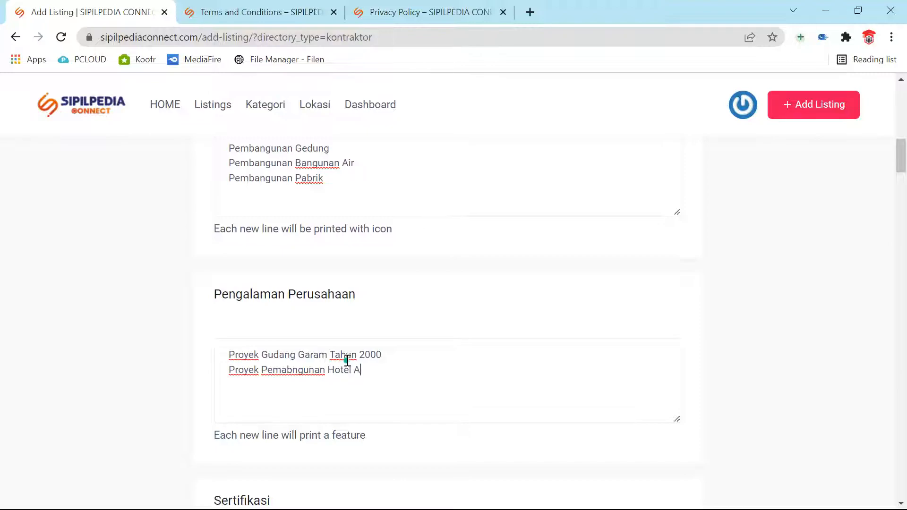
# Step: Enter certifications ISO 9001 and ISO 1000 in Sertifikasi
pyautogui.scroll(-4, 364, 338)
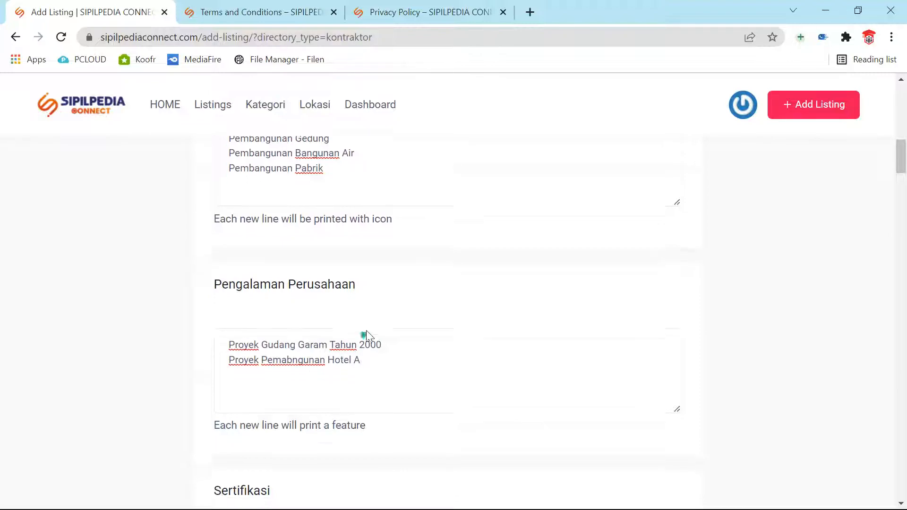
pyautogui.click(367, 364)
pyautogui.write('ISO 9001')
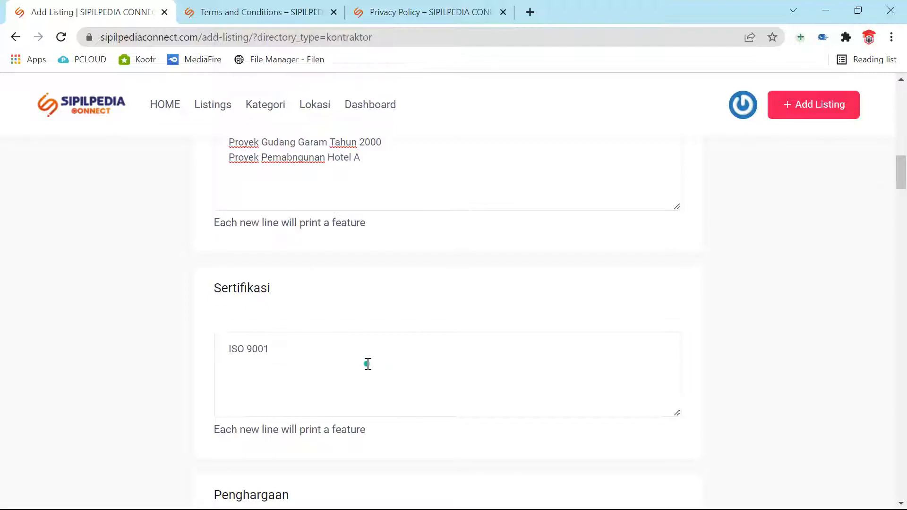
pyautogui.scroll(-3, 367, 363)
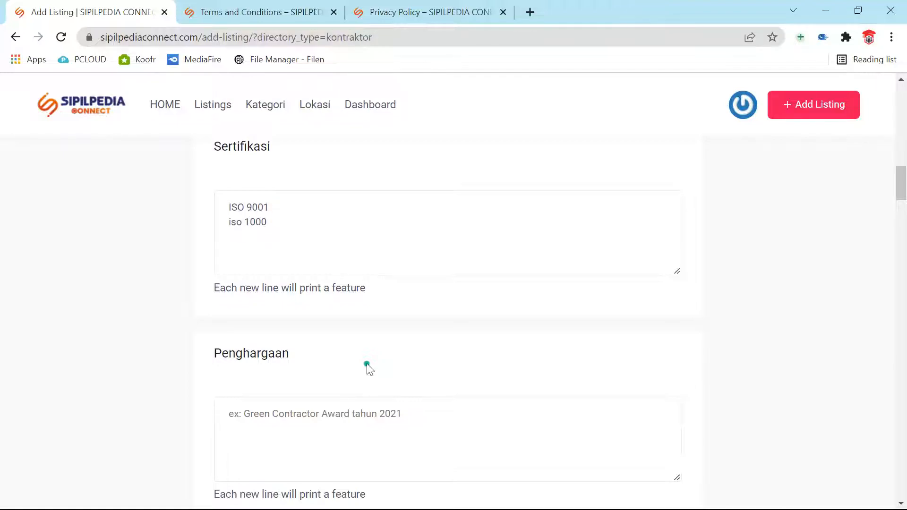
pyautogui.moveTo(242, 221); pyautogui.dragTo(229, 222)
pyautogui.write('ISO')
# Step: Enter the award 'Perusahaan Kontraktor versi Majalah A' in Penghargaan
pyautogui.scroll(-4, 305, 293)
pyautogui.click(362, 209)
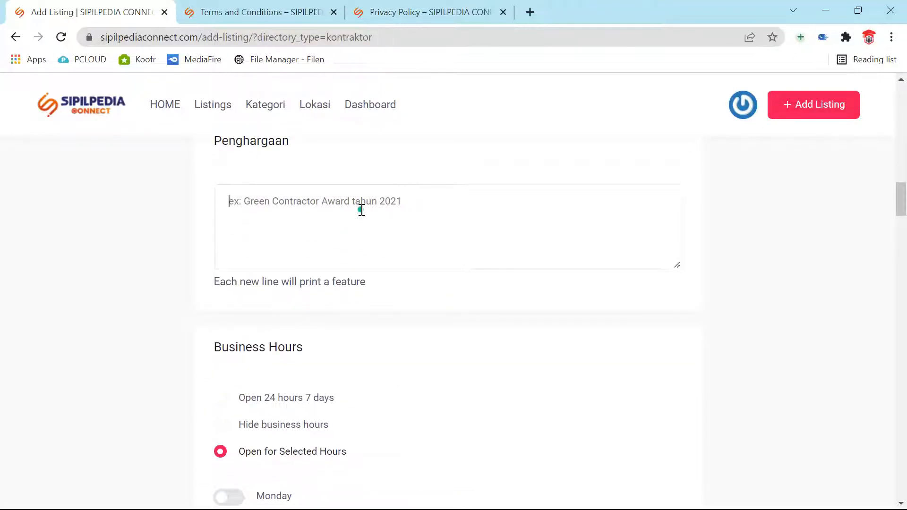
pyautogui.write('pER')
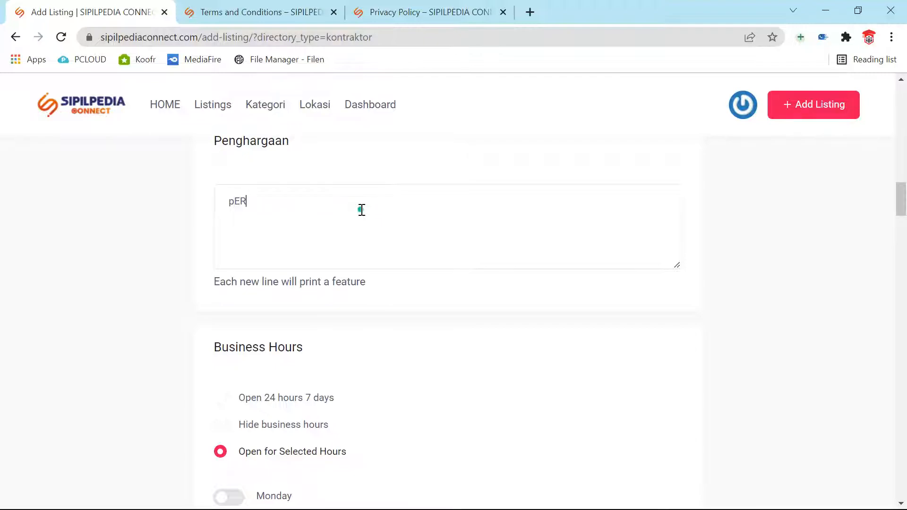
pyautogui.press('BackSpace')
pyautogui.press('BackSpace')
pyautogui.write('Pe')
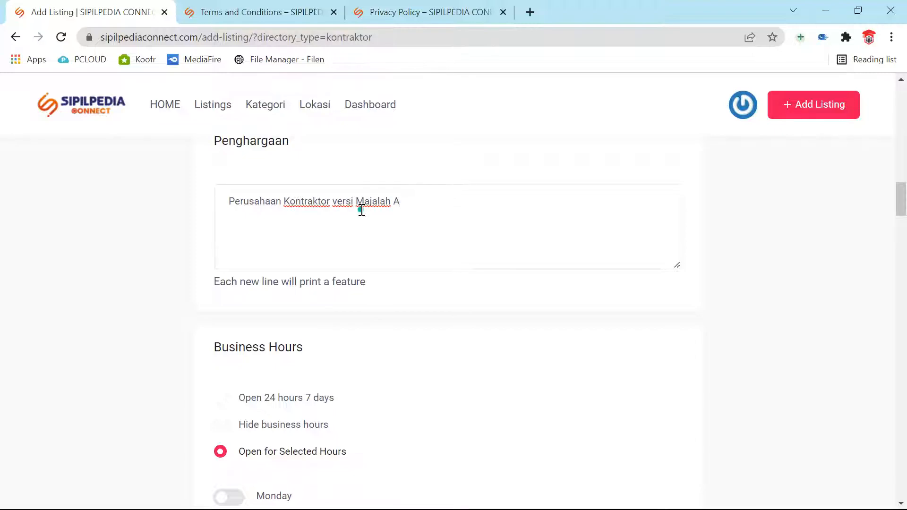
pyautogui.scroll(-3, 361, 211)
# Step: Settle Business Hours on Open for Selected Hours after trying the 24-hours and hide options
pyautogui.scroll(3, 366, 223)
pyautogui.scroll(-3, 368, 322)
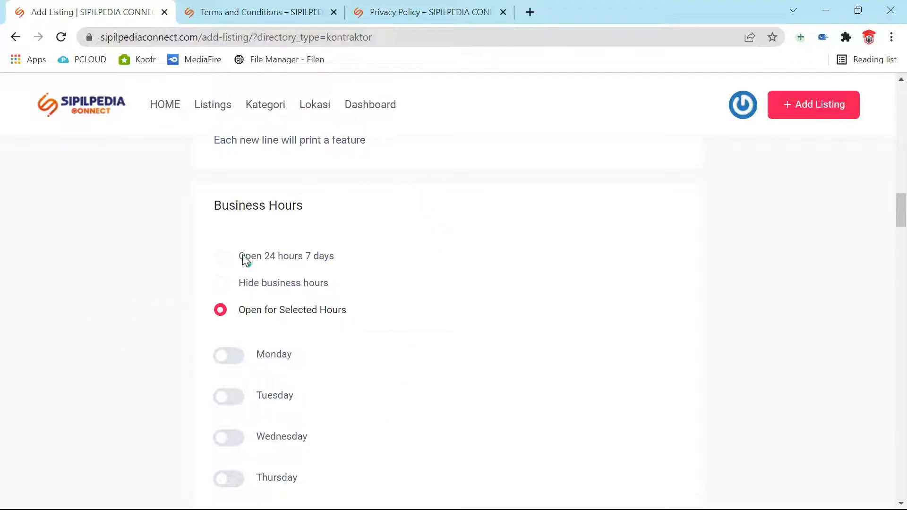
pyautogui.click(223, 257)
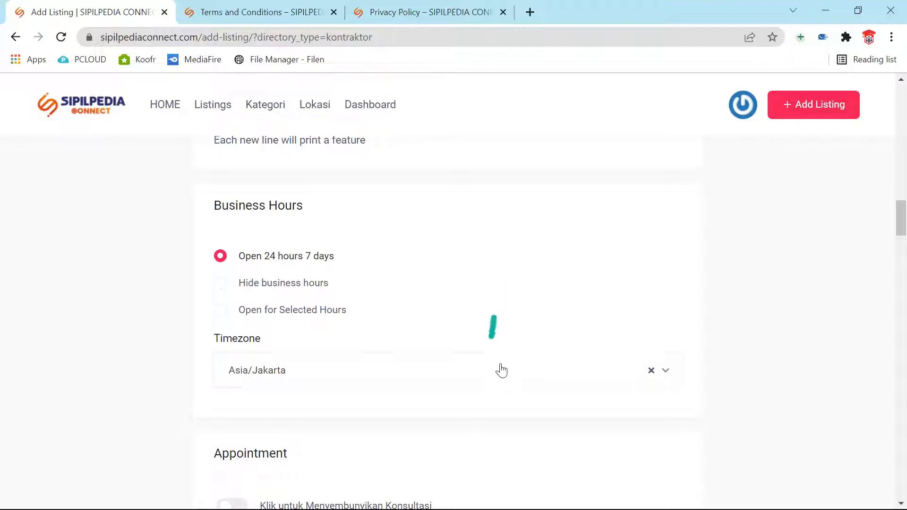
pyautogui.click(221, 283)
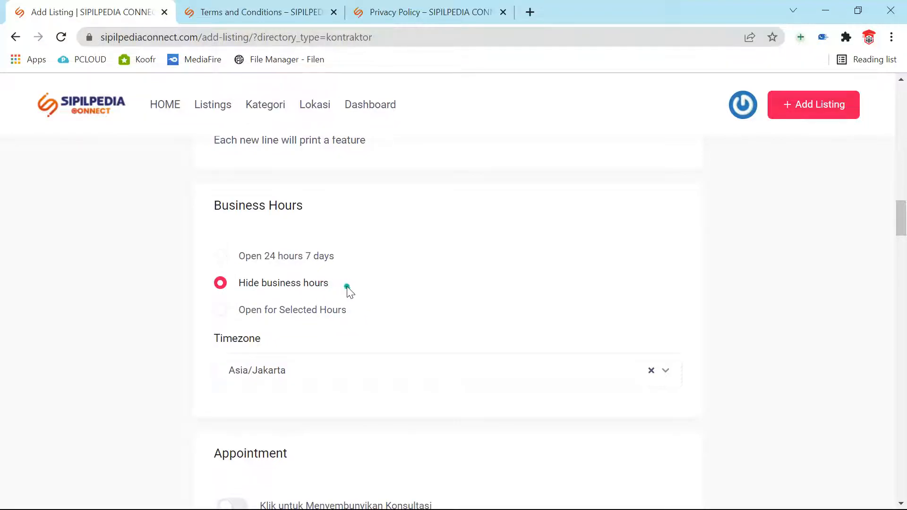
pyautogui.click(219, 310)
pyautogui.scroll(-1, 594, 381)
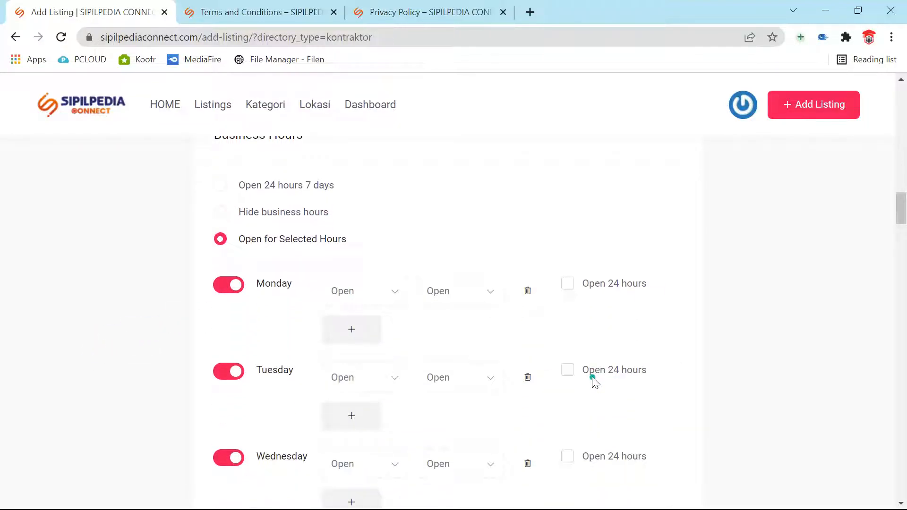
# Step: Set Monday's business hours to 07:00–18:00
pyautogui.click(376, 299)
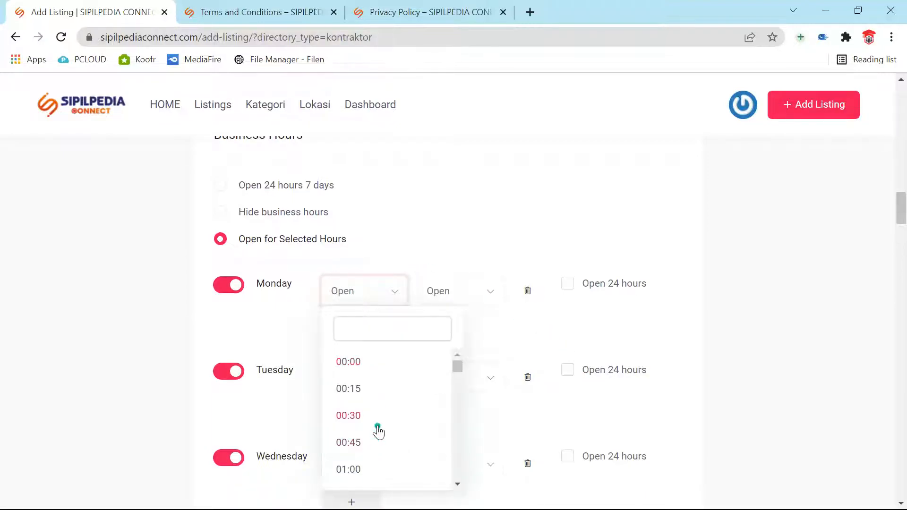
pyautogui.scroll(-8, 378, 430)
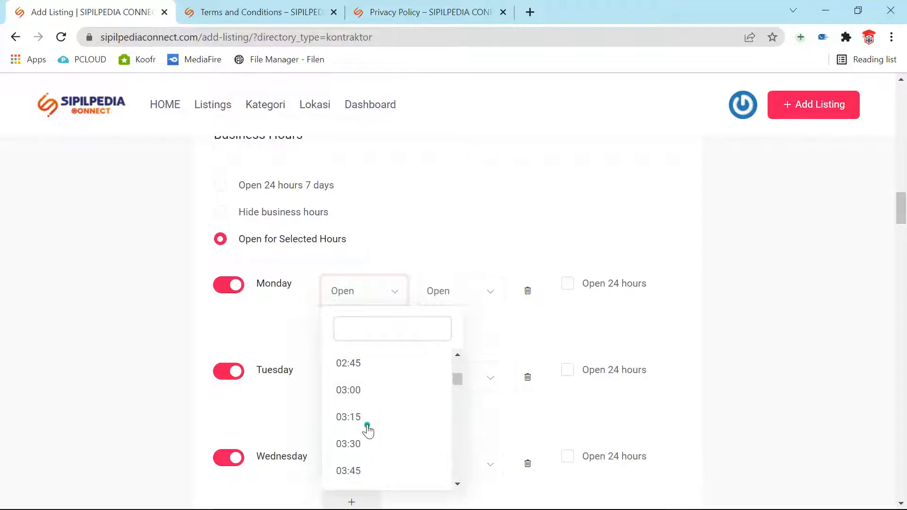
pyautogui.scroll(-7, 368, 430)
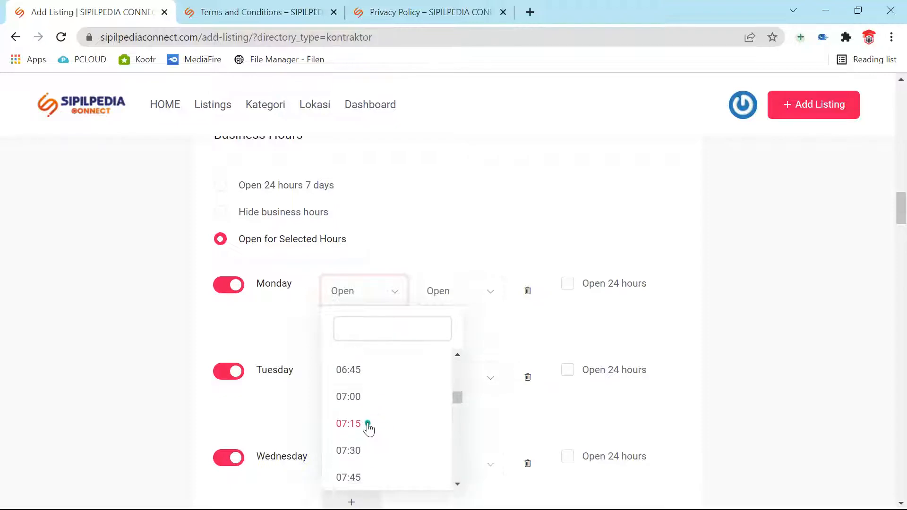
pyautogui.scroll(1, 369, 427)
pyautogui.click(364, 407)
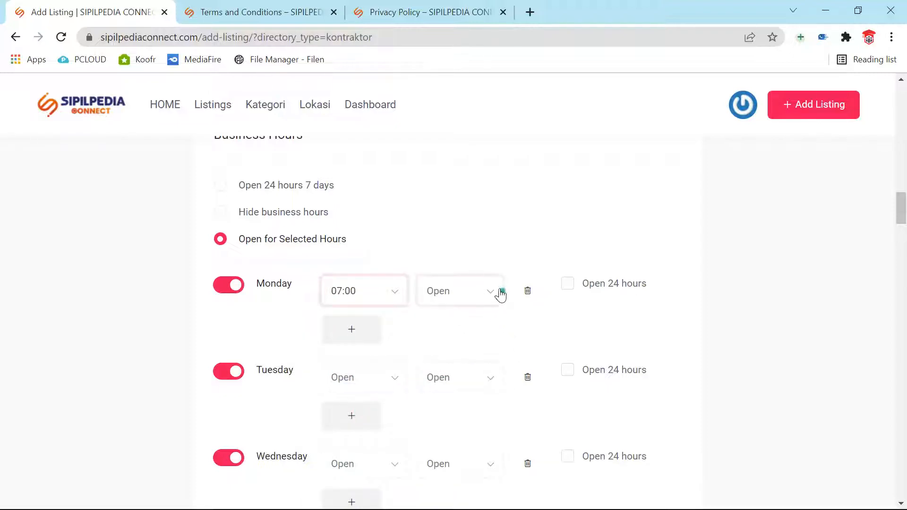
pyautogui.click(497, 292)
pyautogui.scroll(-20, 472, 385)
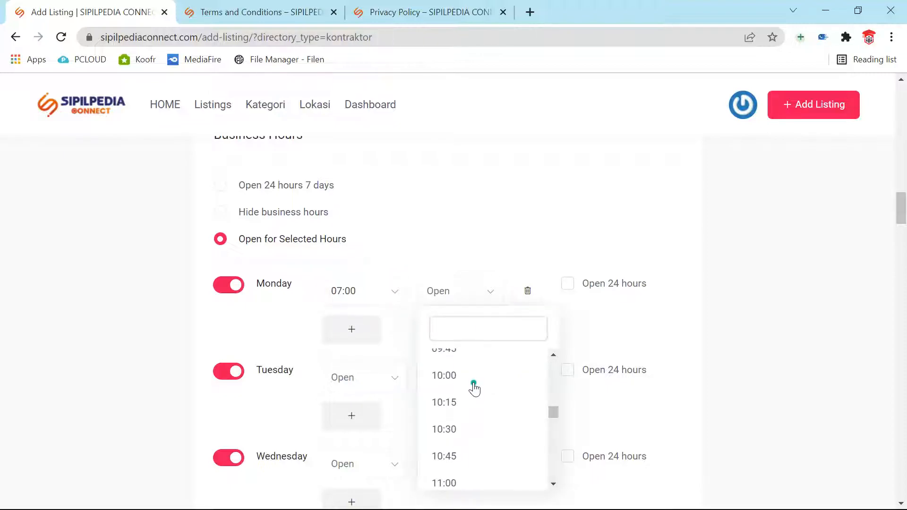
pyautogui.scroll(-9, 473, 385)
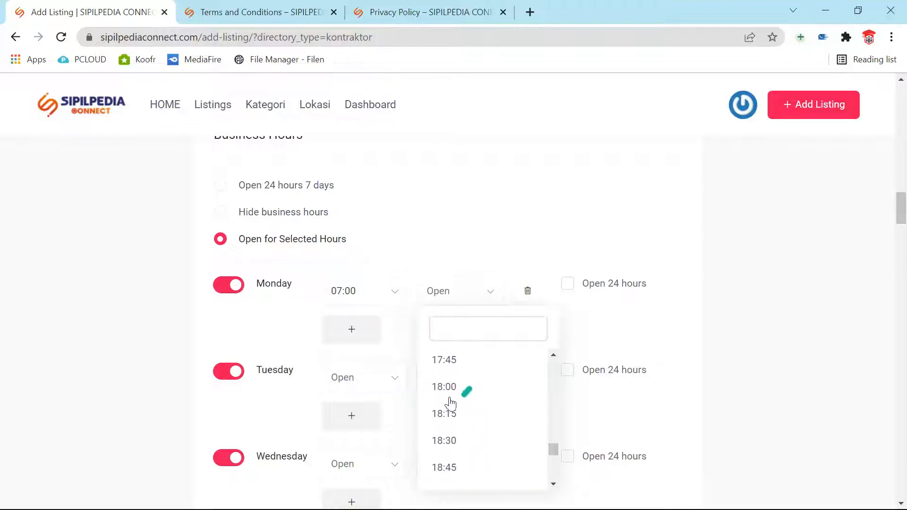
pyautogui.click(445, 390)
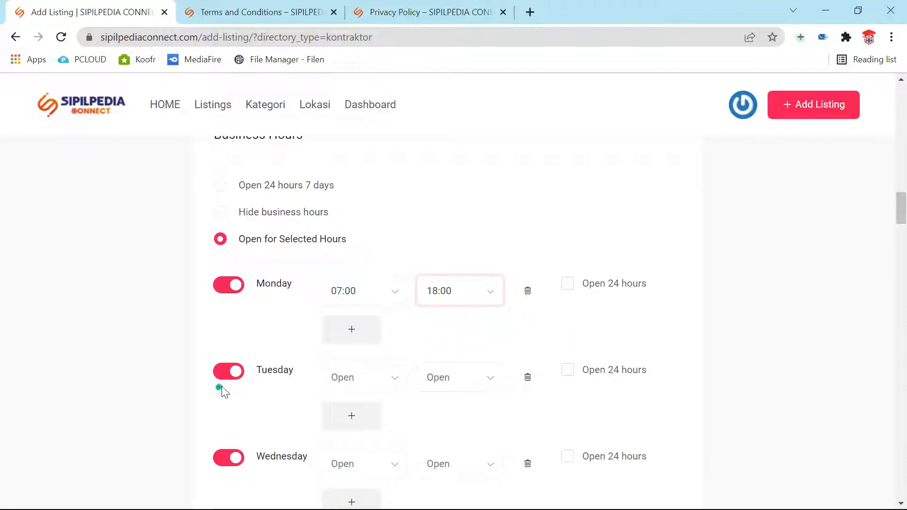
# Step: Mark Tuesday, Wednesday and Thursday as open 24 hours
pyautogui.click(569, 371)
pyautogui.scroll(-3, 578, 444)
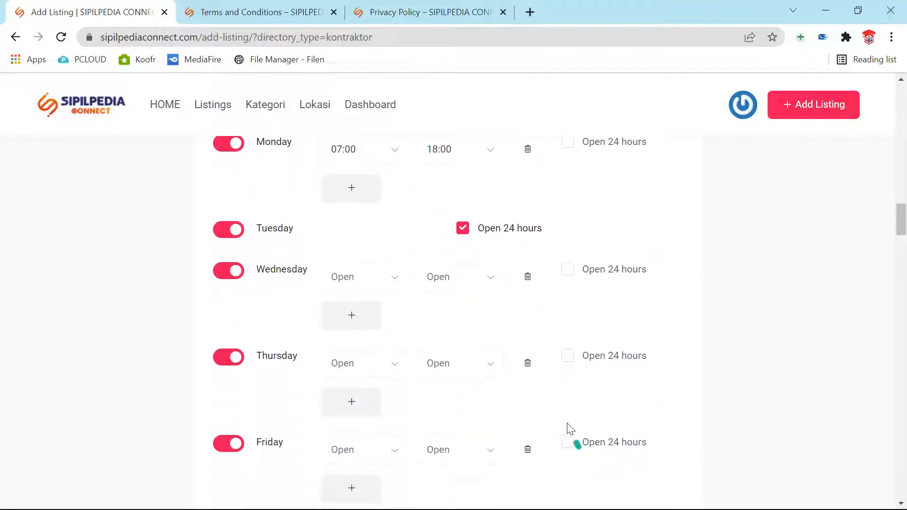
pyautogui.click(569, 269)
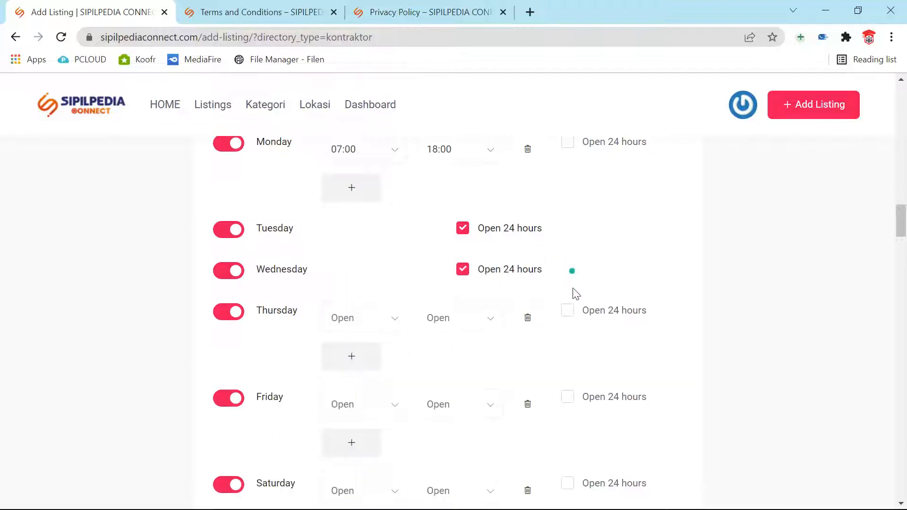
pyautogui.click(576, 316)
# Step: Set Friday's first opening period to 08:00–11:00
pyautogui.click(380, 366)
pyautogui.click(373, 366)
pyautogui.click(394, 360)
pyautogui.scroll(-2, 395, 361)
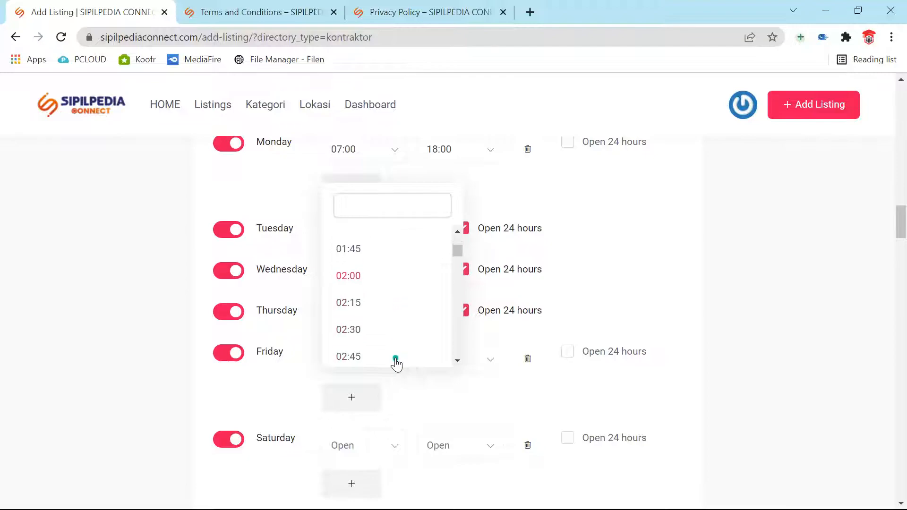
pyautogui.scroll(-12, 402, 338)
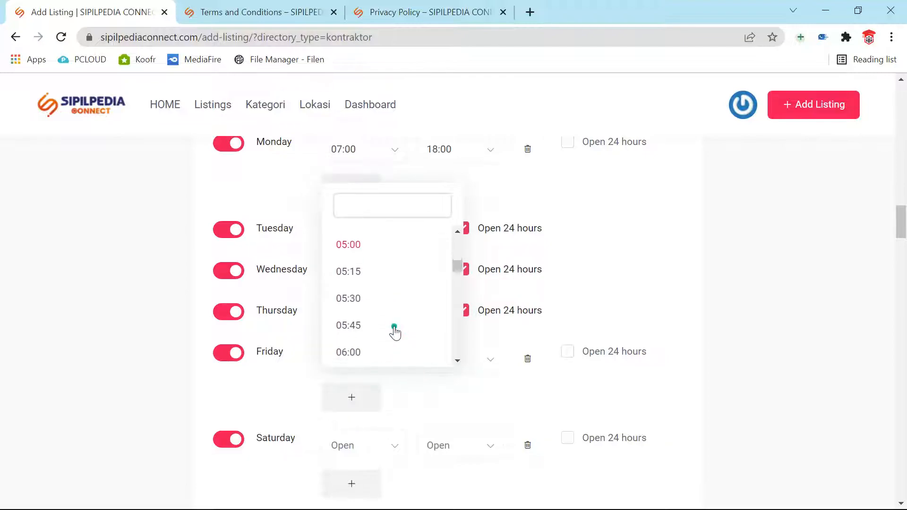
pyautogui.scroll(-3, 374, 328)
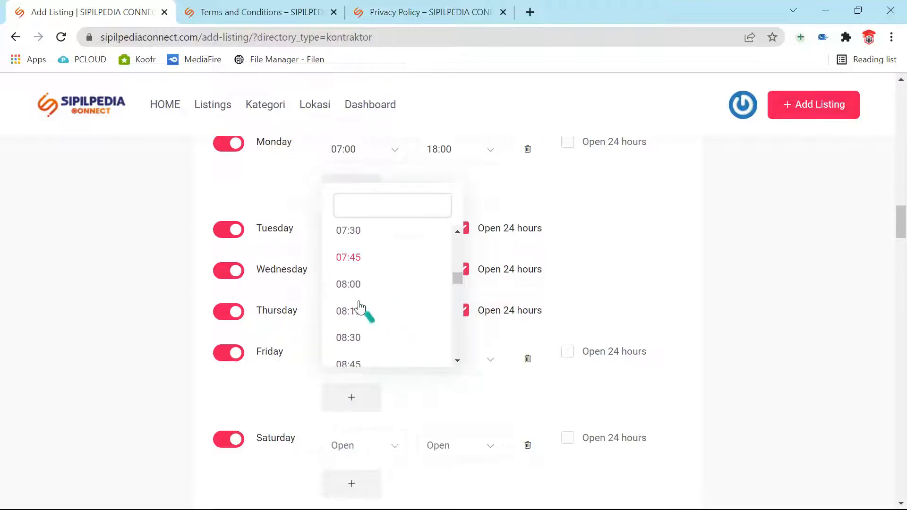
pyautogui.click(350, 286)
pyautogui.click(473, 372)
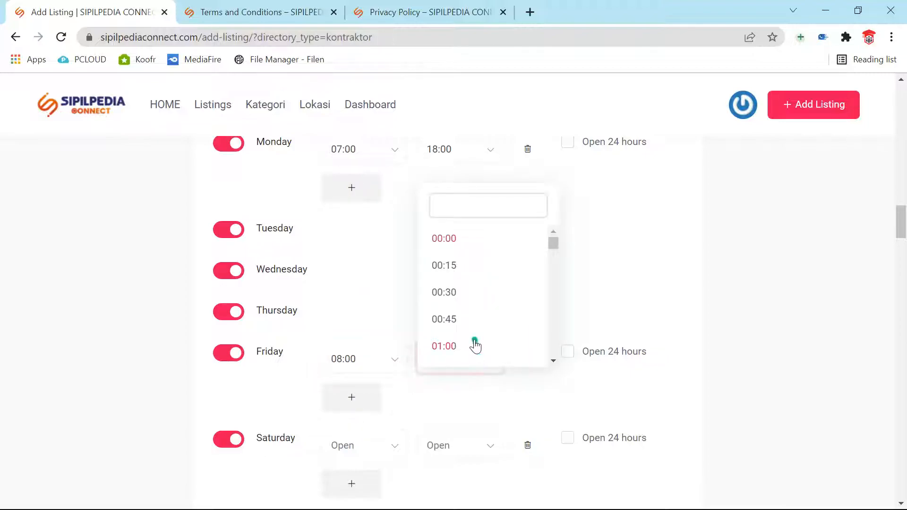
pyautogui.scroll(-4, 474, 344)
pyautogui.scroll(-9, 474, 346)
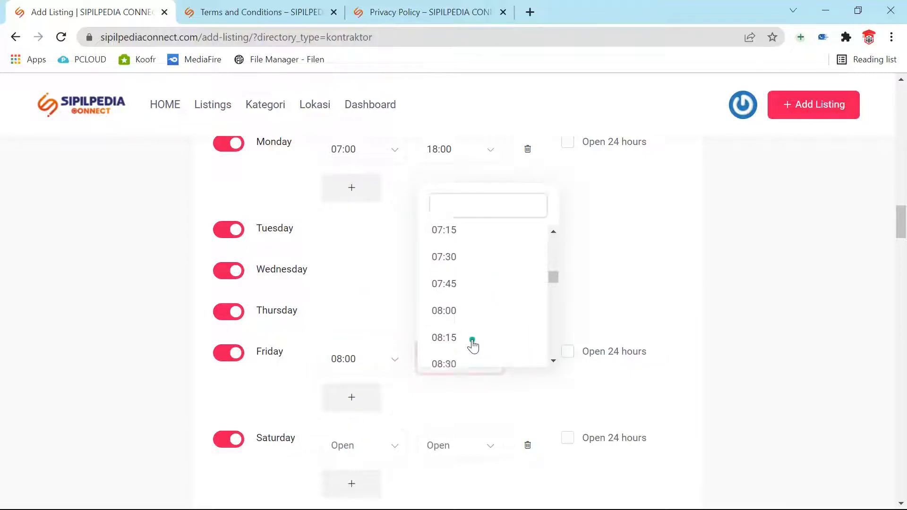
pyautogui.scroll(-2, 471, 347)
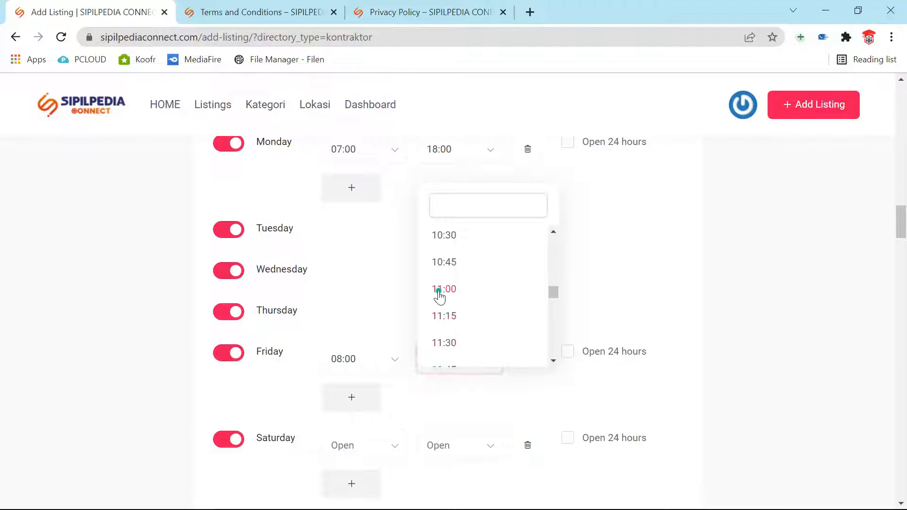
pyautogui.click(438, 292)
# Step: Add a second Friday opening period from 13:00 to 17:00
pyautogui.click(354, 403)
pyautogui.scroll(-1, 368, 361)
pyautogui.click(369, 333)
pyautogui.click(369, 337)
pyautogui.scroll(-3, 405, 341)
pyautogui.click(387, 189)
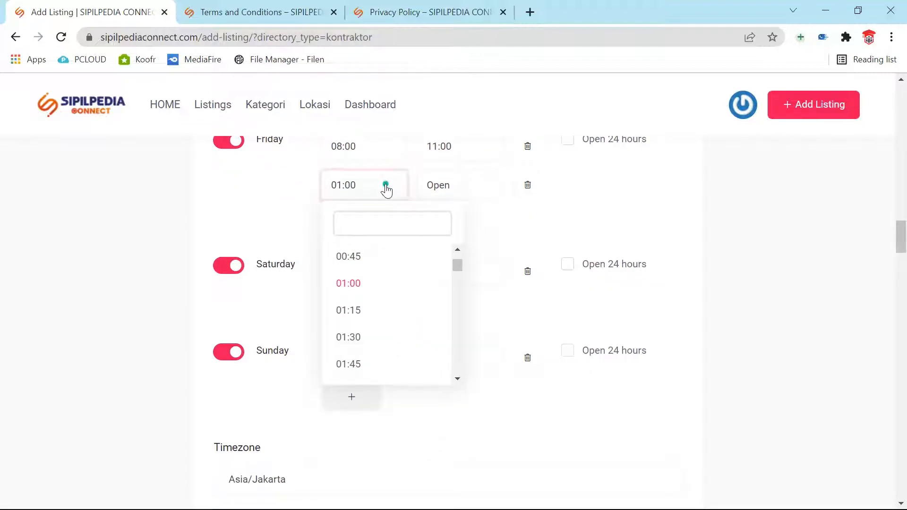
pyautogui.scroll(-15, 403, 255)
pyautogui.scroll(-14, 418, 326)
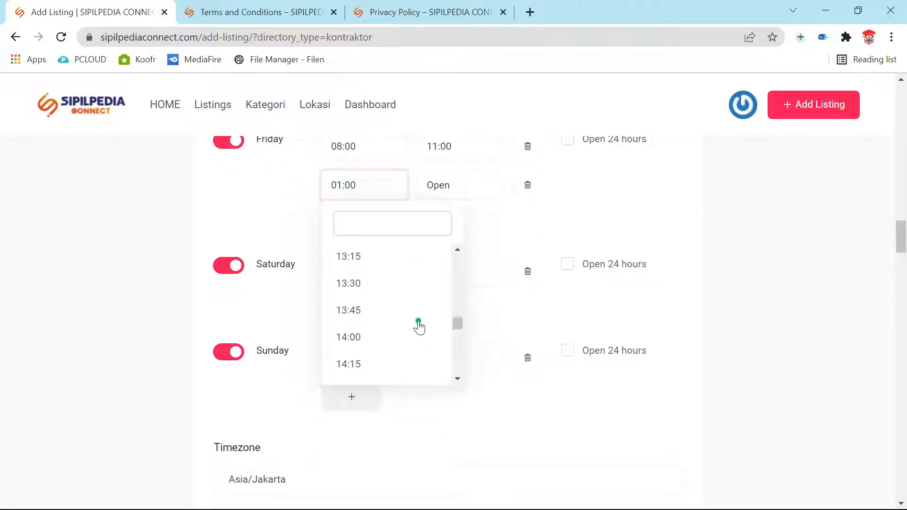
pyautogui.scroll(2, 383, 323)
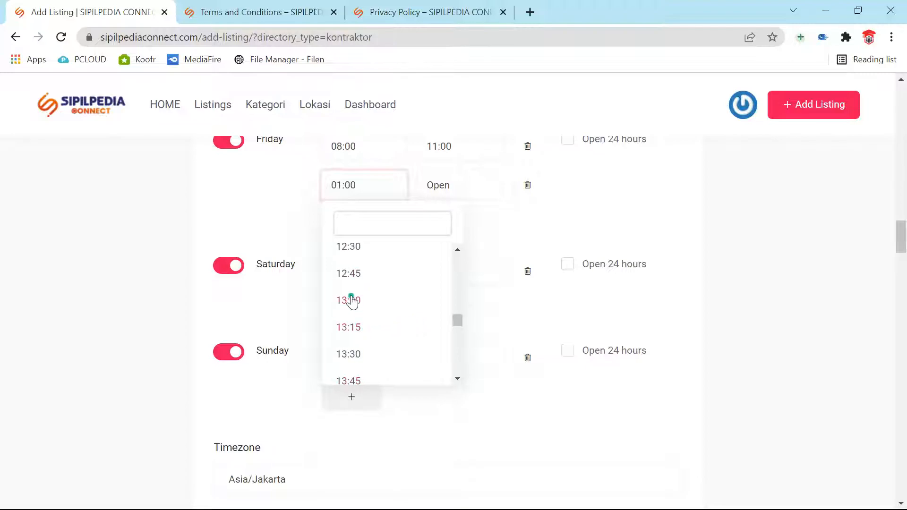
pyautogui.click(348, 301)
pyautogui.click(480, 194)
pyautogui.scroll(-20, 479, 296)
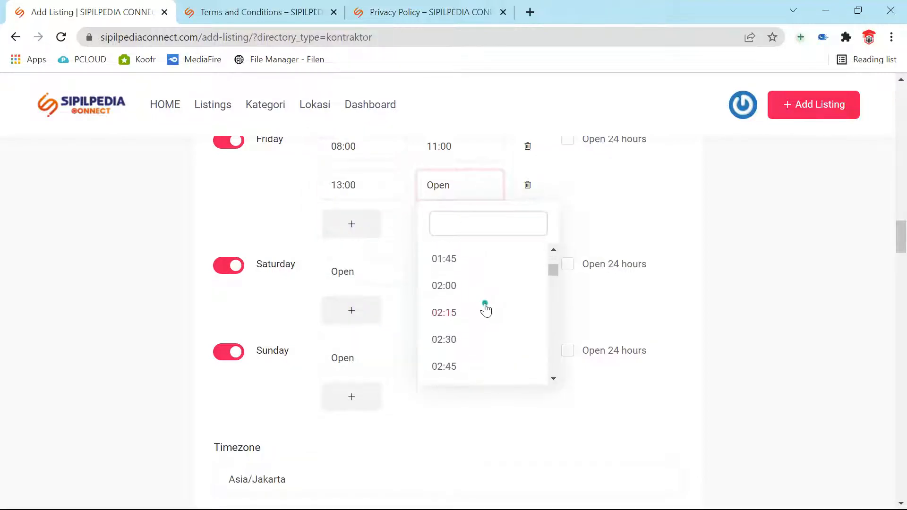
pyautogui.scroll(-20, 485, 310)
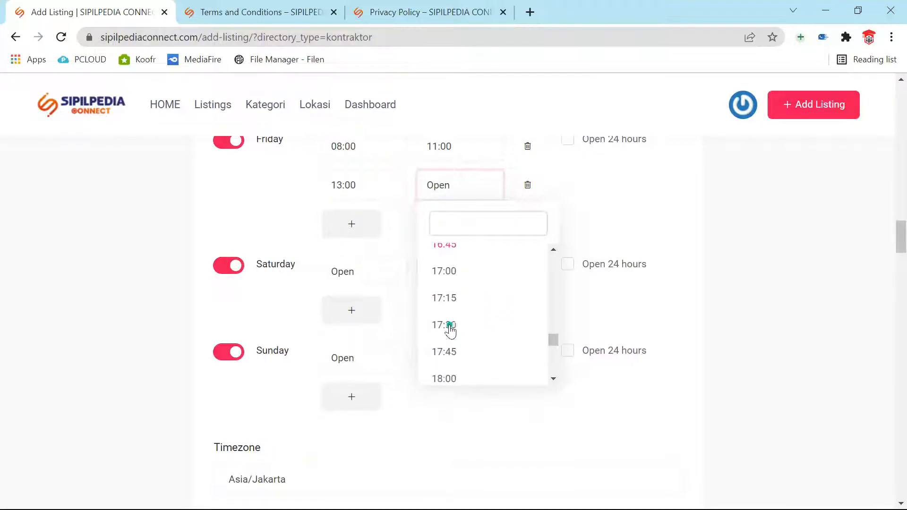
pyautogui.click(451, 274)
# Step: Mark Saturday and Sunday as closed
pyautogui.click(231, 274)
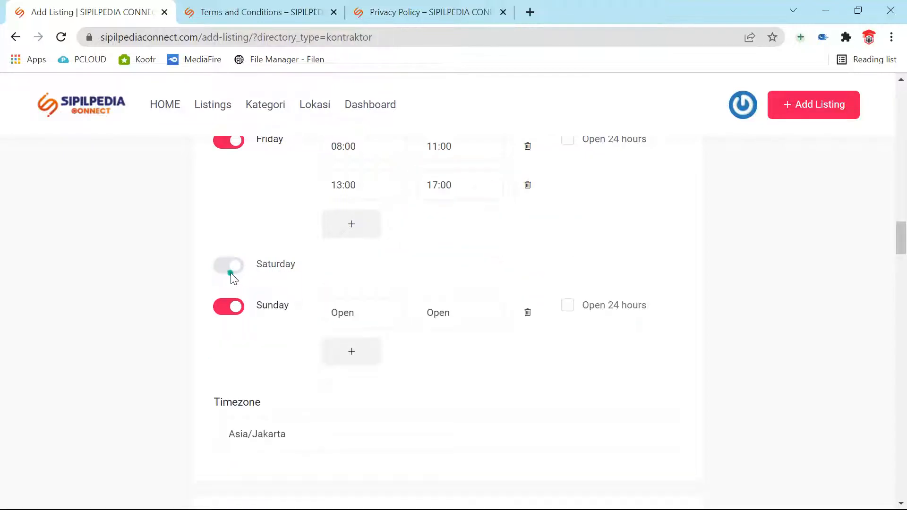
pyautogui.click(225, 308)
pyautogui.scroll(-5, 508, 401)
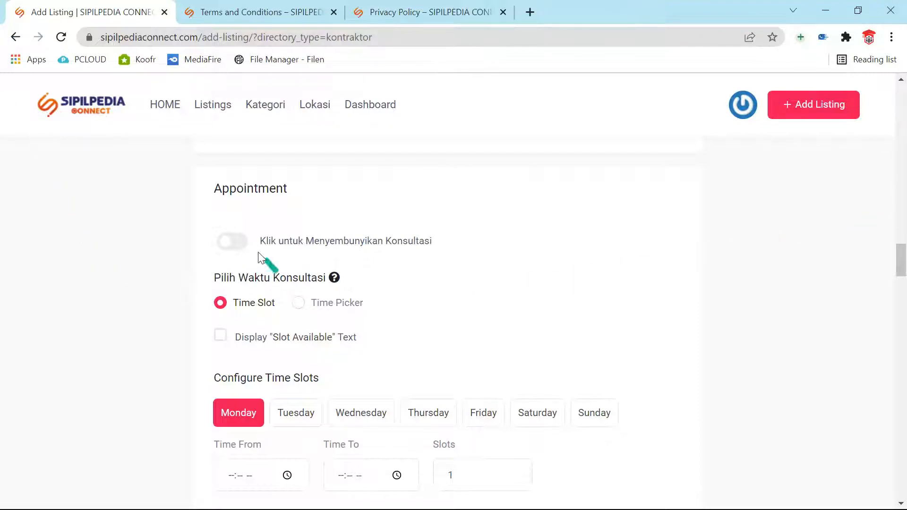
# Step: Keep consultation booking on fixed Time Slot mode after briefly trying free time picking
pyautogui.click(237, 241)
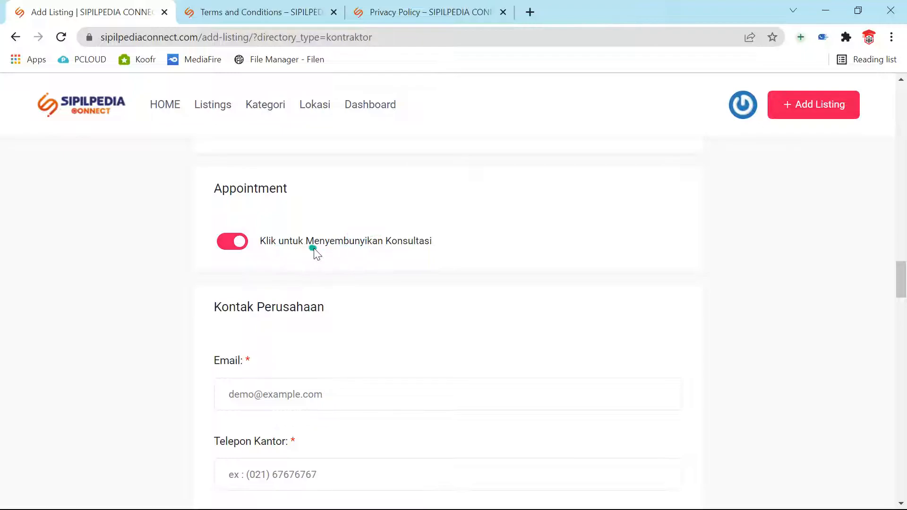
pyautogui.click(227, 242)
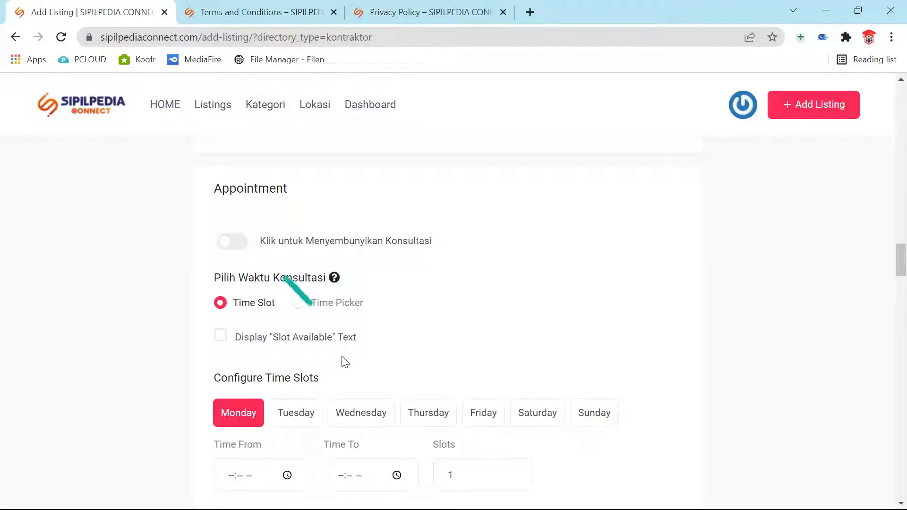
pyautogui.scroll(-2, 339, 358)
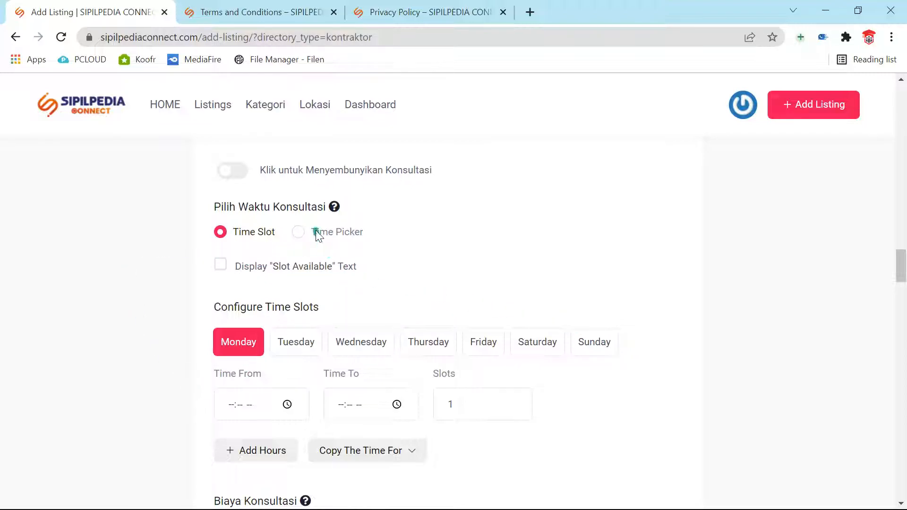
pyautogui.click(299, 233)
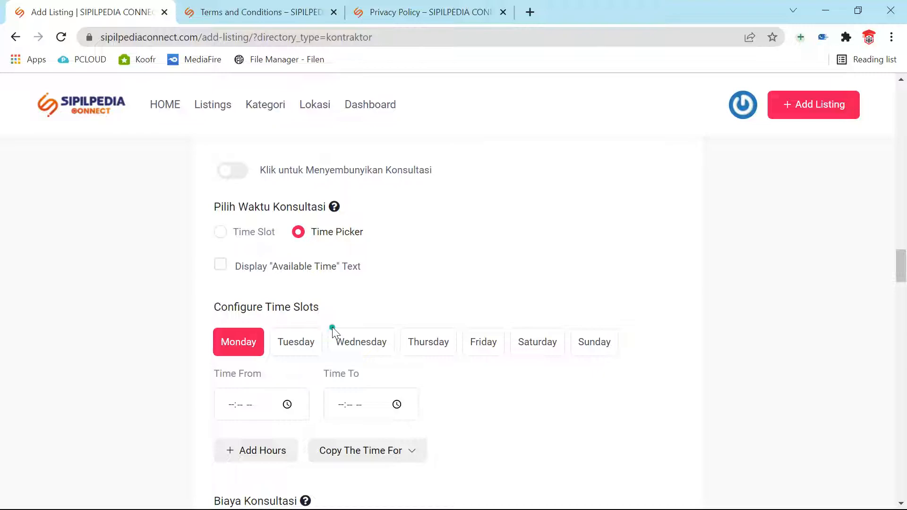
pyautogui.scroll(-1, 333, 327)
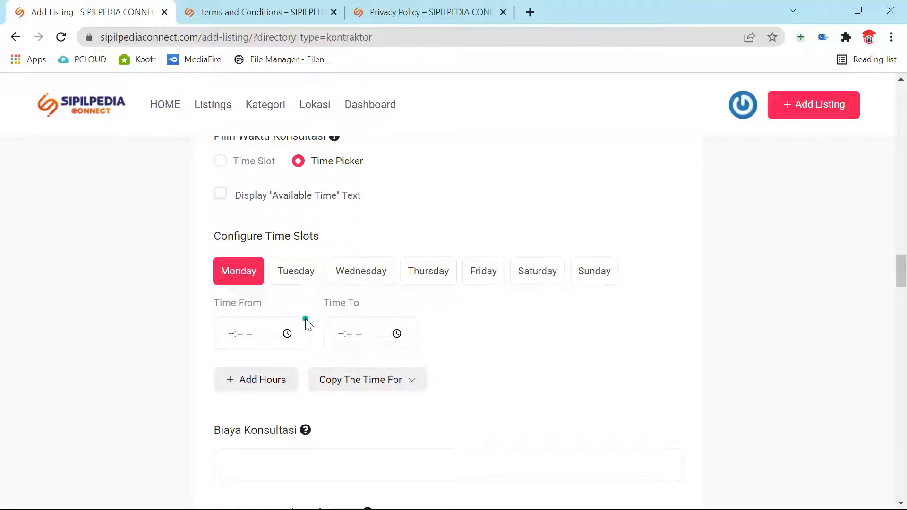
pyautogui.click(217, 161)
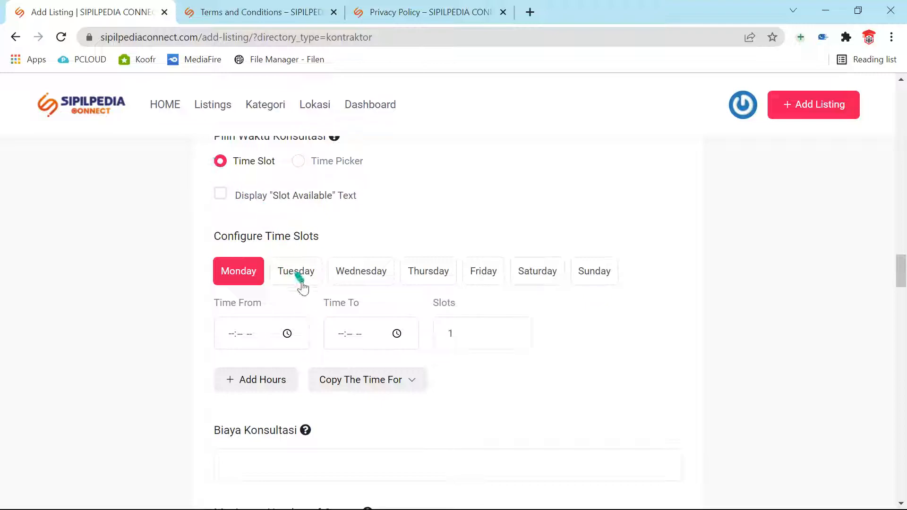
# Step: Turn on Display "Slot Available" Text and start replacing its wording with 'Kami membuka Konsul'
pyautogui.click(221, 195)
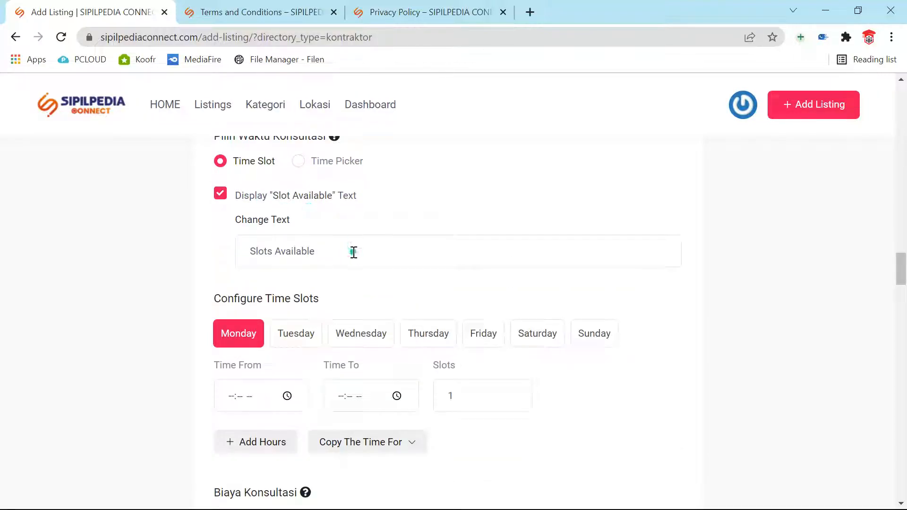
pyautogui.scroll(-1, 450, 346)
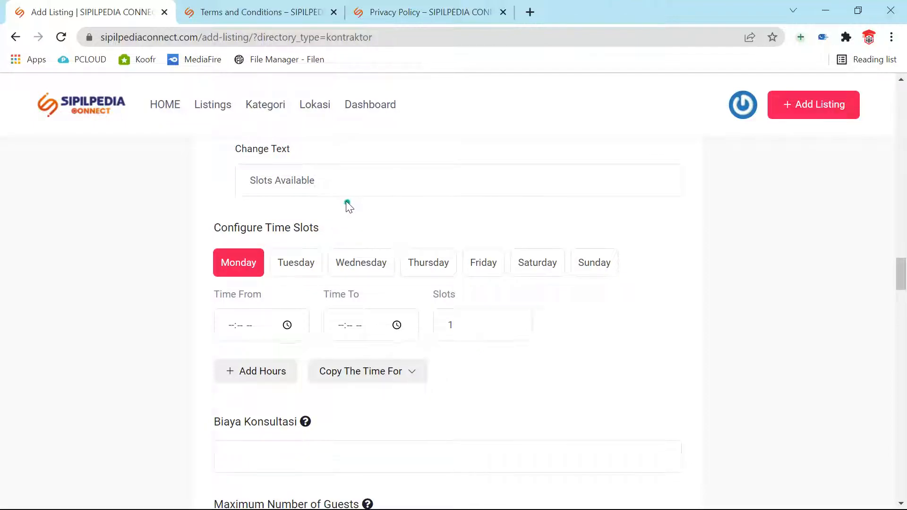
pyautogui.click(315, 180)
pyautogui.moveTo(411, 182); pyautogui.dragTo(83, 148)
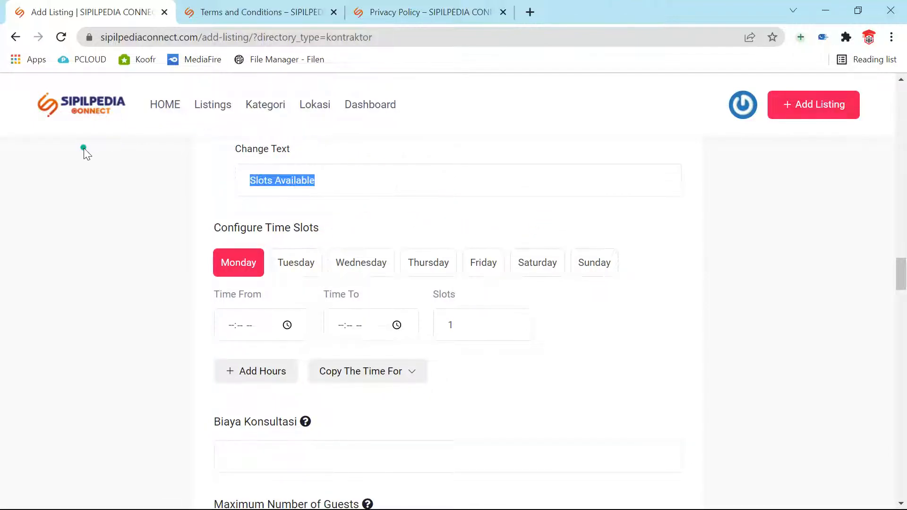
pyautogui.write('Kami')
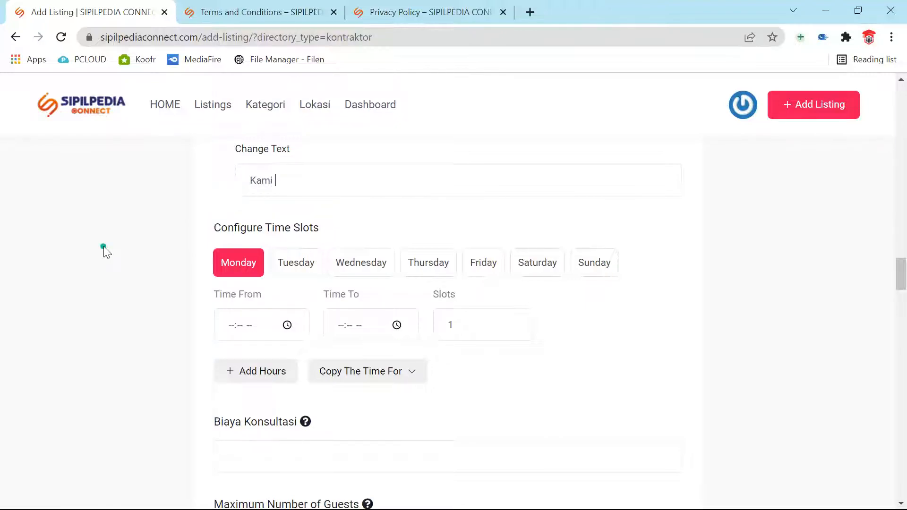
pyautogui.write(' membuka Konsultasi')
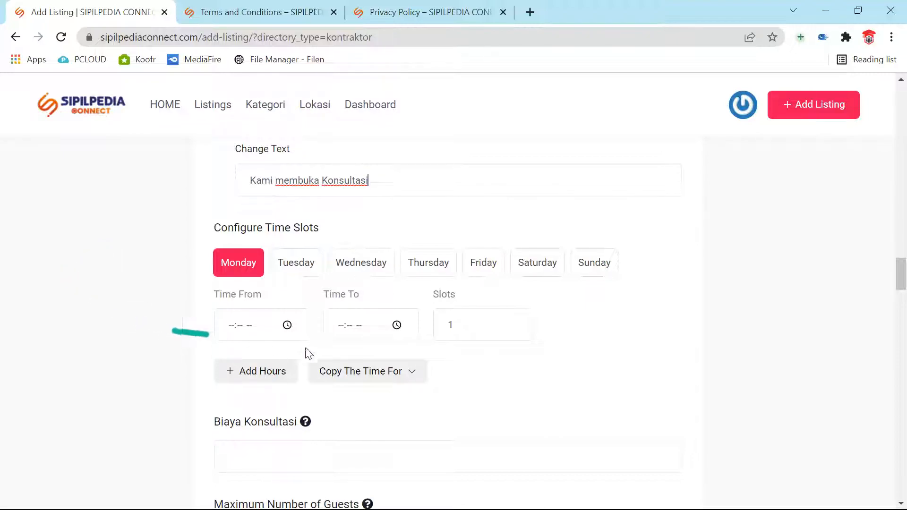
# Step: Set Monday's consultation slot to 08:00 AM–10:00 AM with 5 slots
pyautogui.click(287, 325)
pyautogui.click(235, 217)
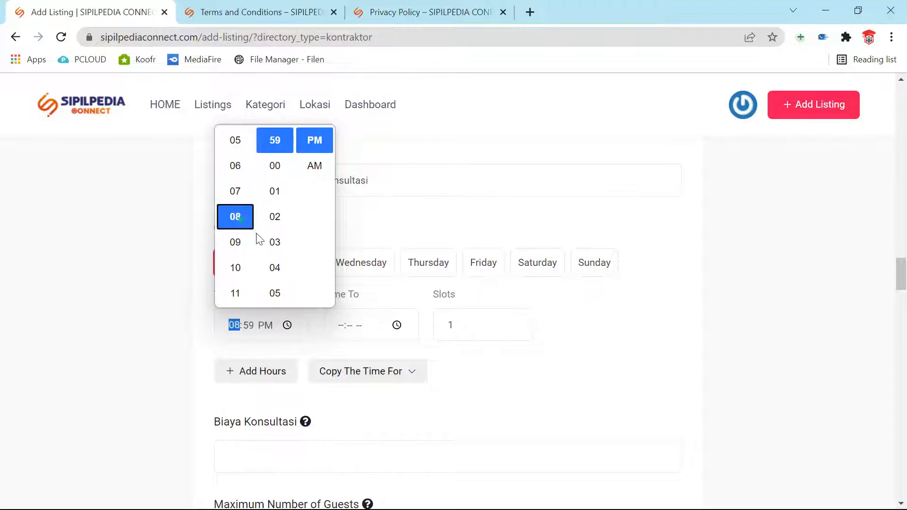
pyautogui.click(276, 166)
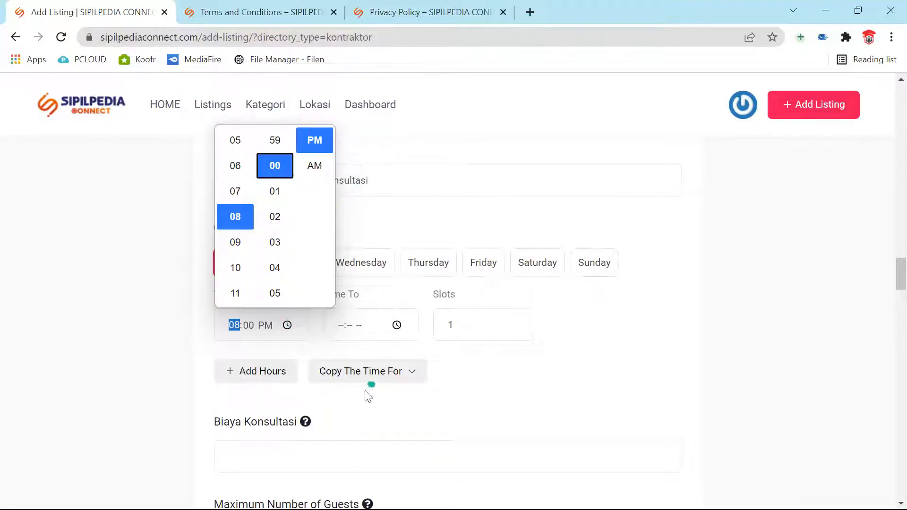
pyautogui.click(398, 333)
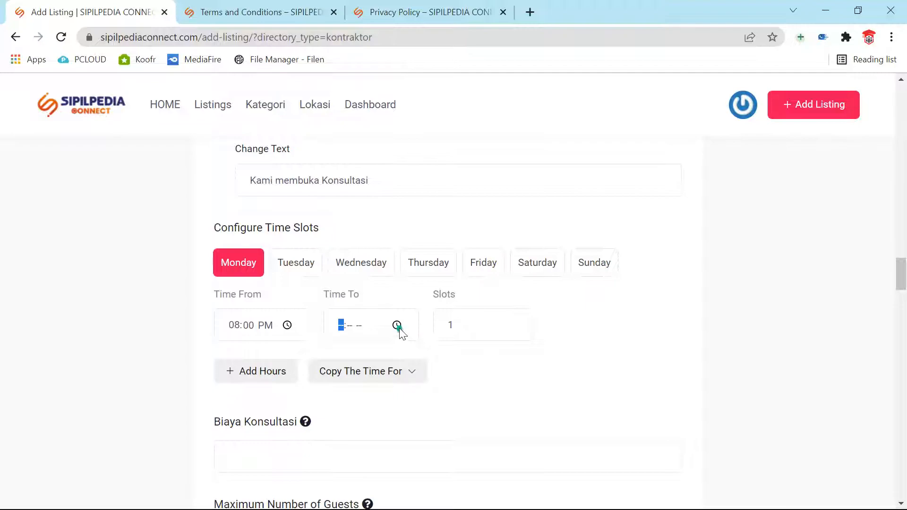
pyautogui.click(397, 326)
pyautogui.click(352, 267)
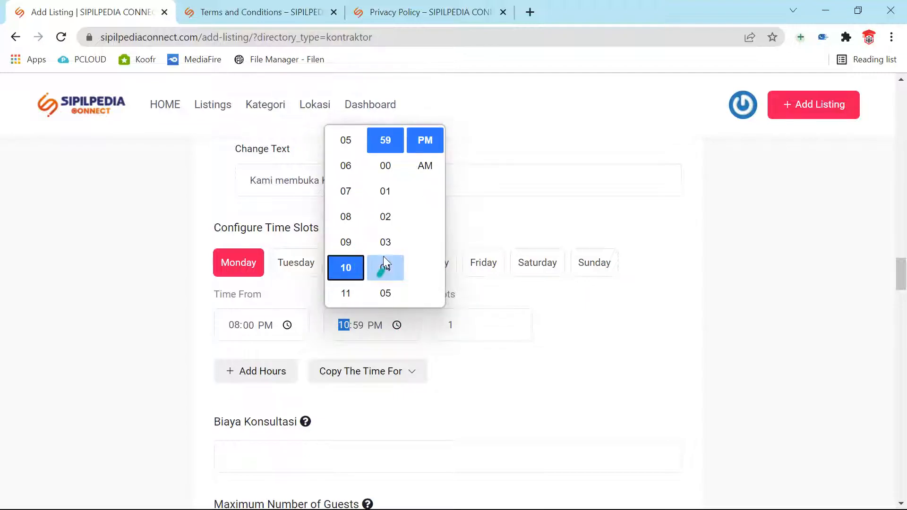
pyautogui.click(389, 169)
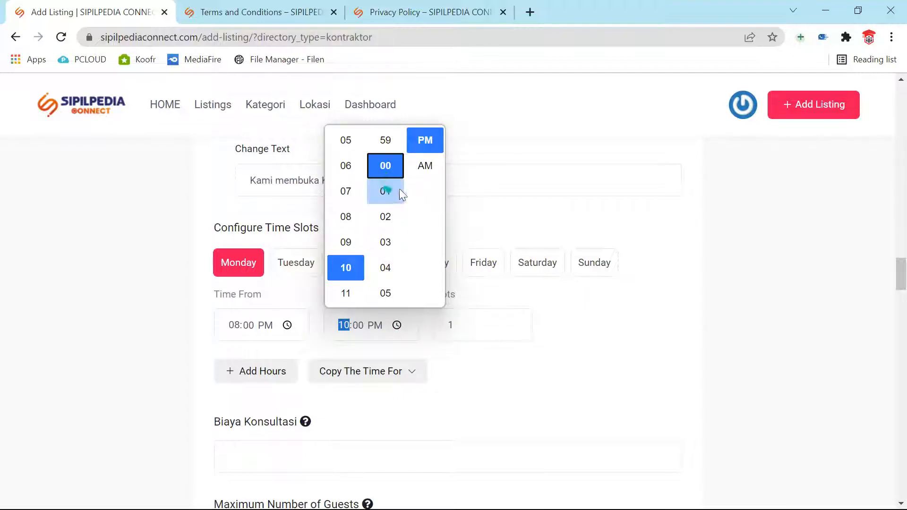
pyautogui.click(416, 168)
pyautogui.click(286, 325)
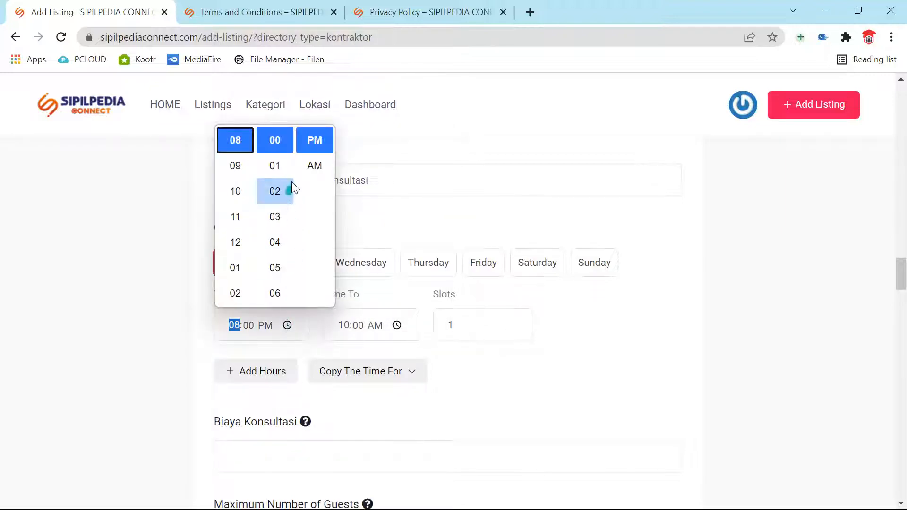
pyautogui.click(302, 169)
pyautogui.doubleClick(472, 318)
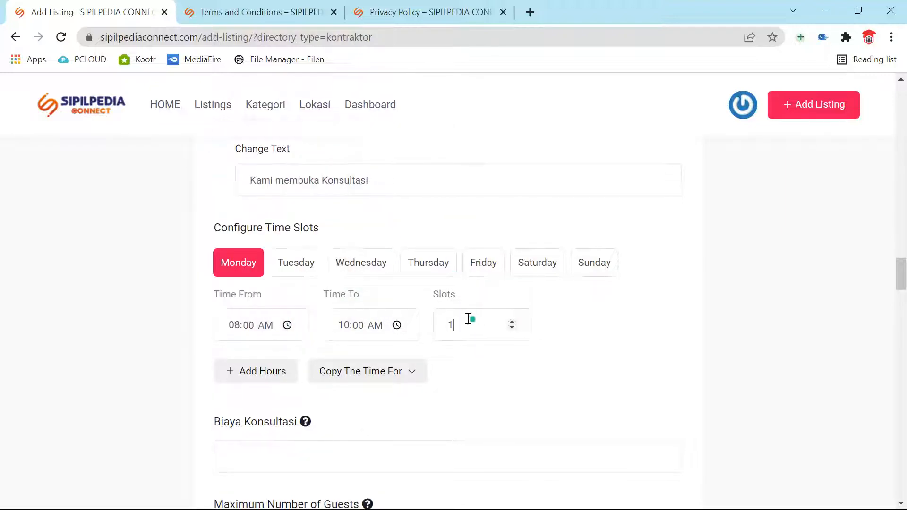
pyautogui.write('5')
# Step: Copy Monday's slot to Tuesday, Wednesday, Thursday and Friday and save
pyautogui.scroll(-3, 420, 407)
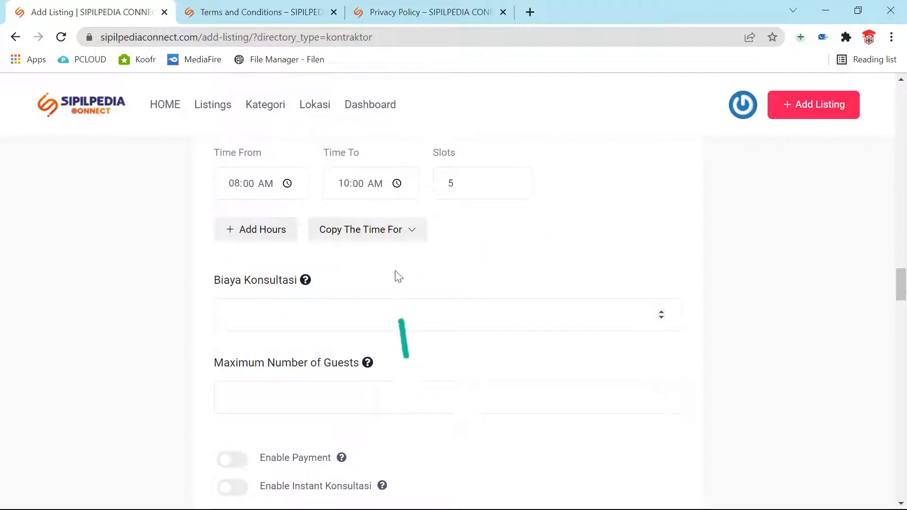
pyautogui.click(384, 233)
pyautogui.click(328, 296)
pyautogui.click(328, 350)
pyautogui.click(328, 378)
pyautogui.click(346, 476)
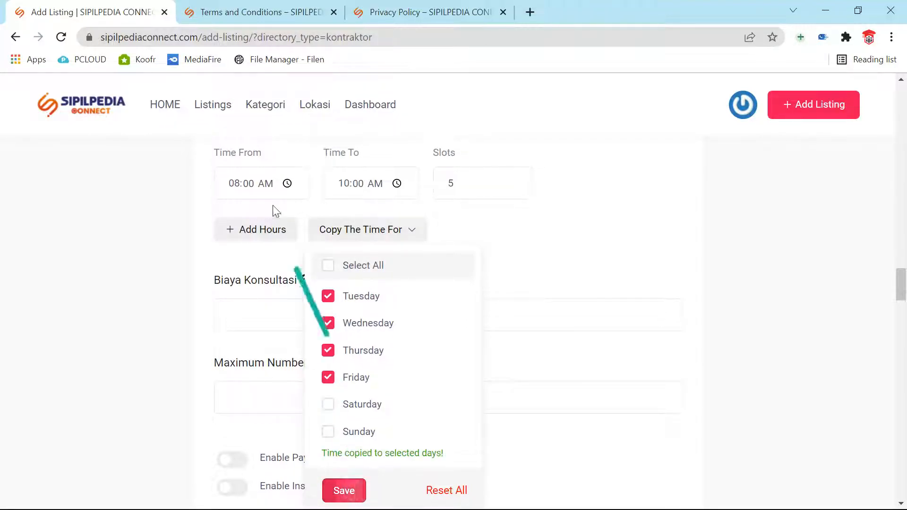
pyautogui.click(641, 283)
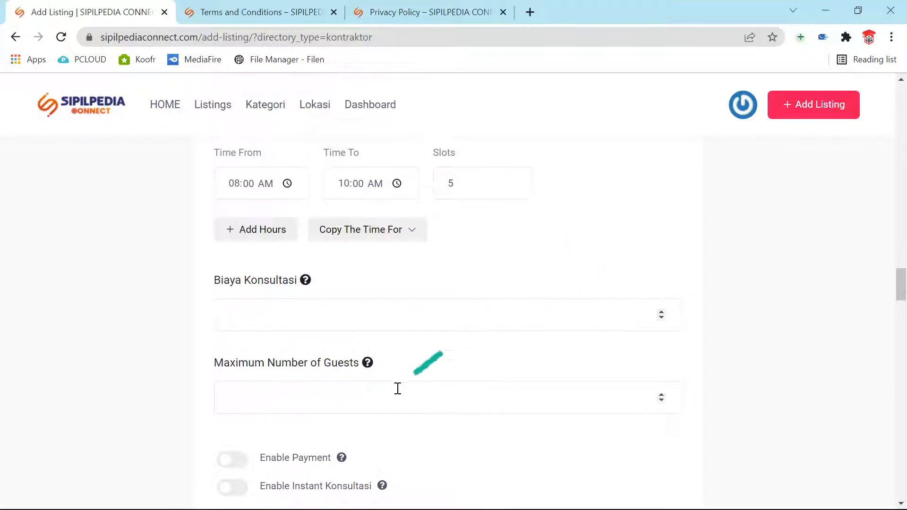
pyautogui.scroll(-1, 373, 352)
# Step: Scroll down past the Maximum Number of Guests field to the Kontak Perusahaan section
pyautogui.scroll(-1, 380, 359)
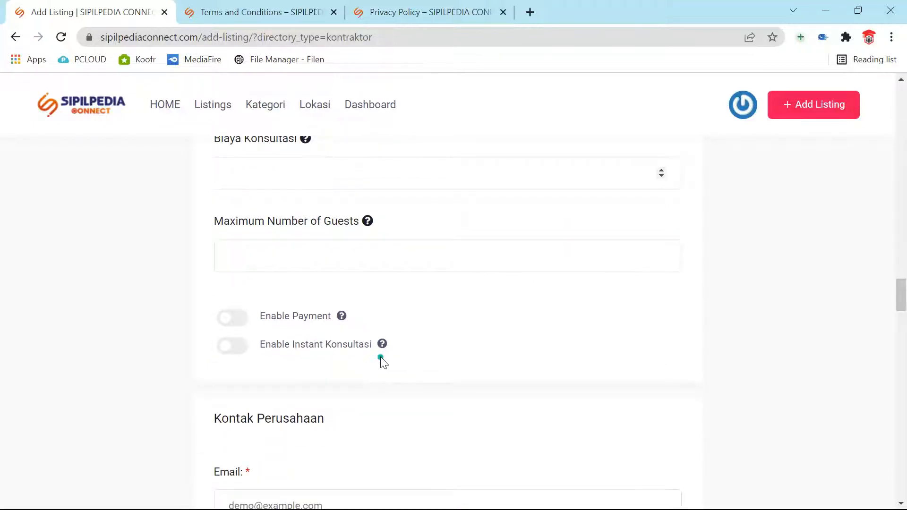
pyautogui.scroll(2, 381, 359)
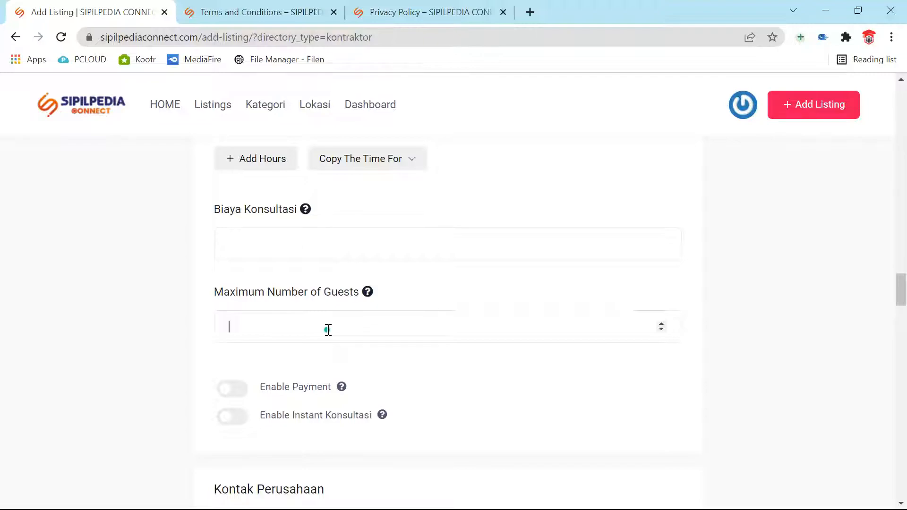
pyautogui.scroll(-1, 359, 374)
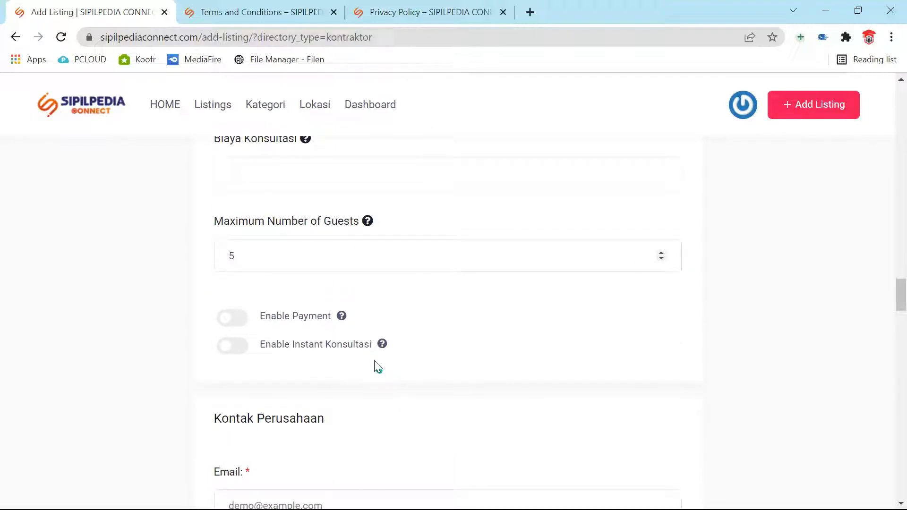
pyautogui.scroll(-1, 386, 376)
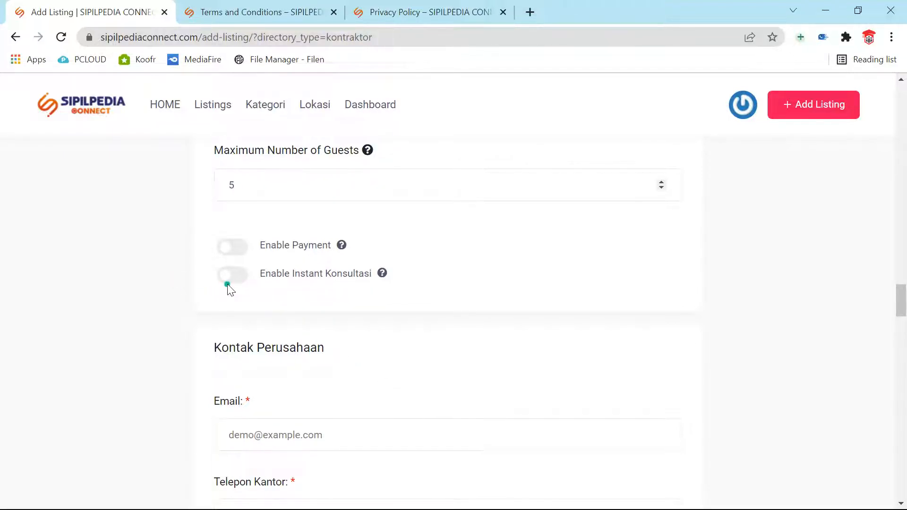
pyautogui.scroll(-3, 488, 325)
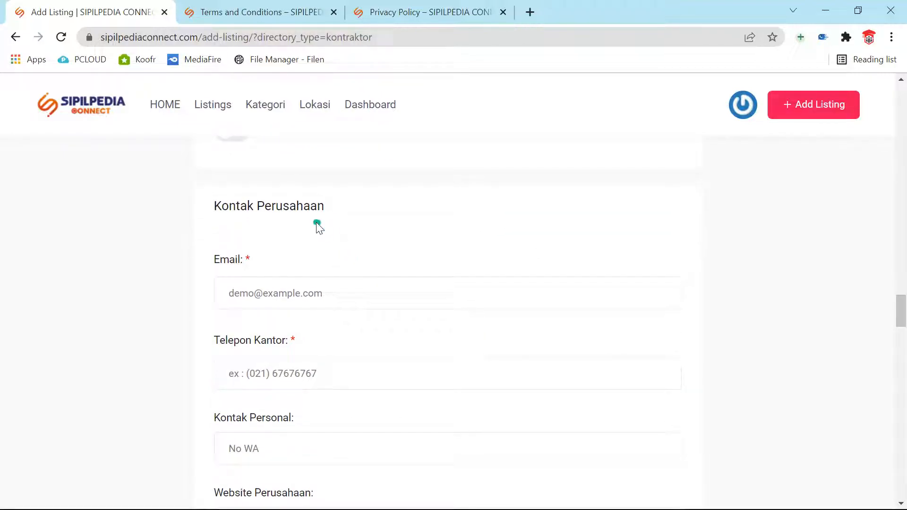
# Step: Autofill the company email and begin entering the office phone number
pyautogui.click(333, 308)
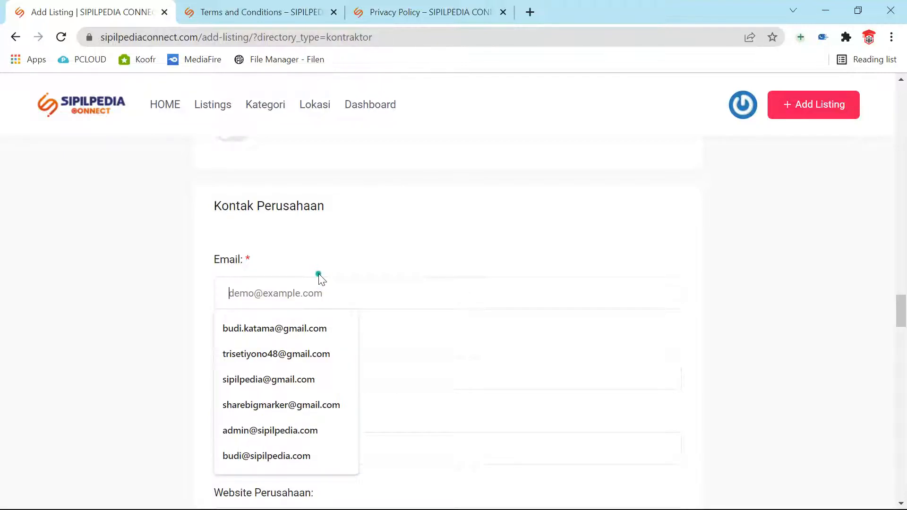
pyautogui.click(262, 461)
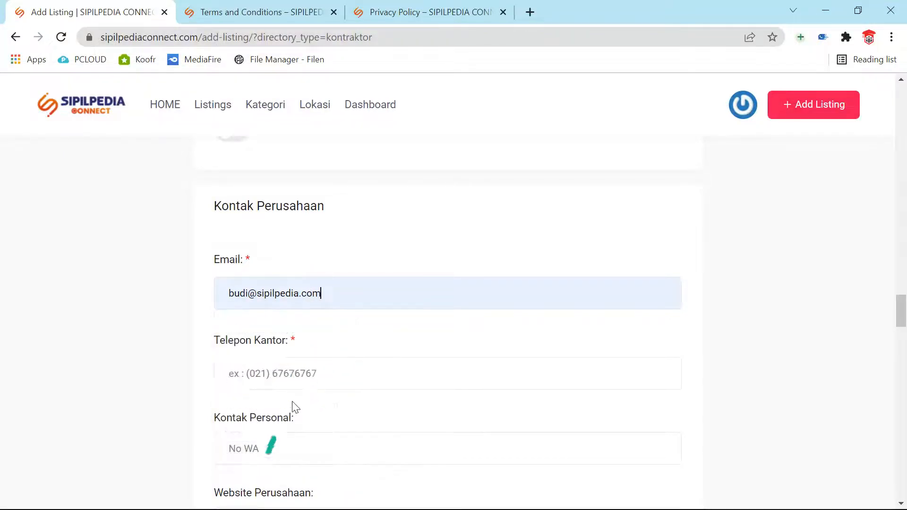
pyautogui.scroll(-1, 298, 397)
pyautogui.click(271, 308)
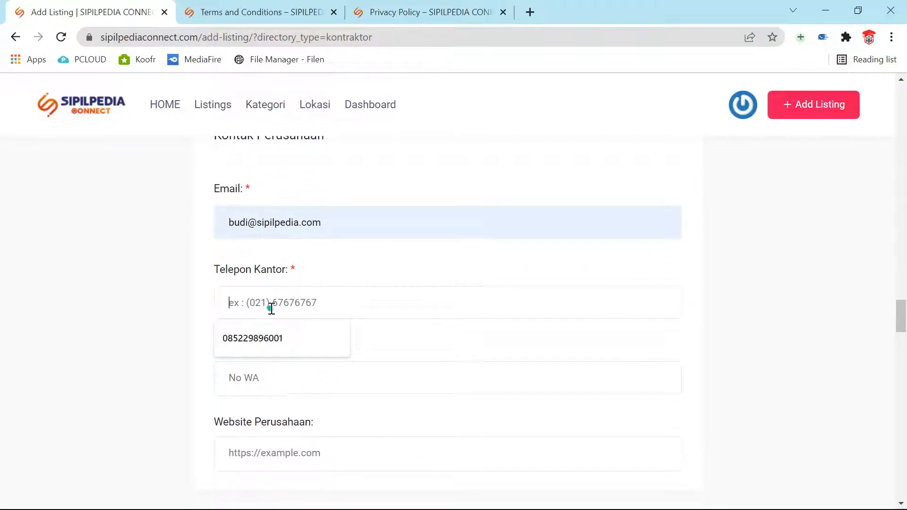
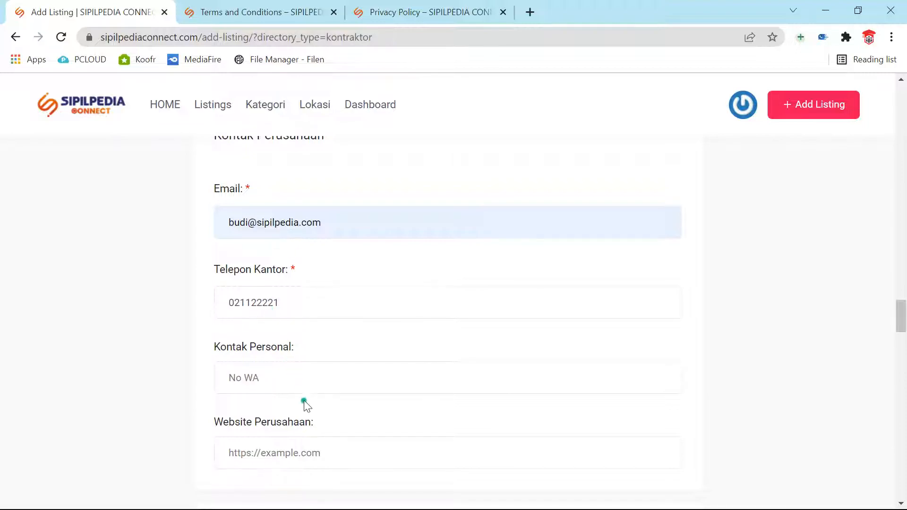
pyautogui.click(300, 373)
pyautogui.click(285, 415)
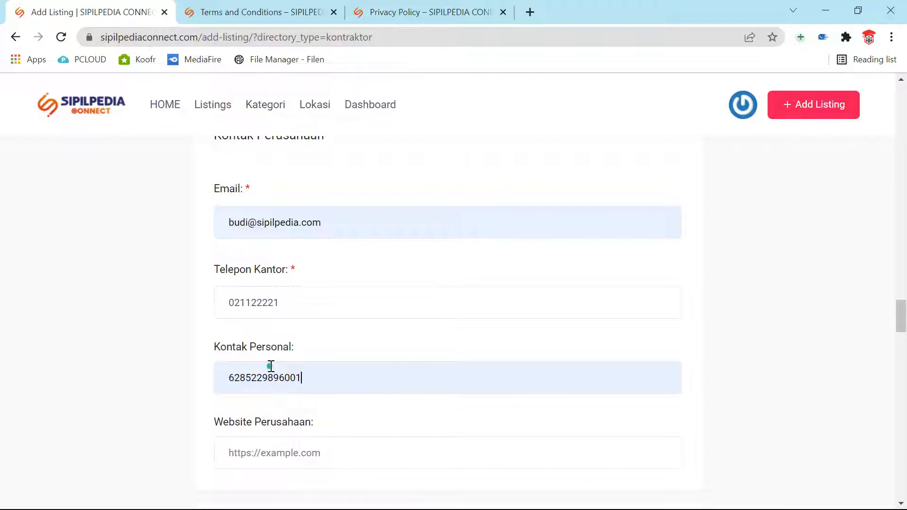
pyautogui.click(320, 454)
pyautogui.scroll(-2, 314, 461)
pyautogui.click(265, 381)
pyautogui.click(267, 418)
# Step: Add an Instagram social network entry with the autofilled profile link
pyautogui.scroll(-6, 277, 430)
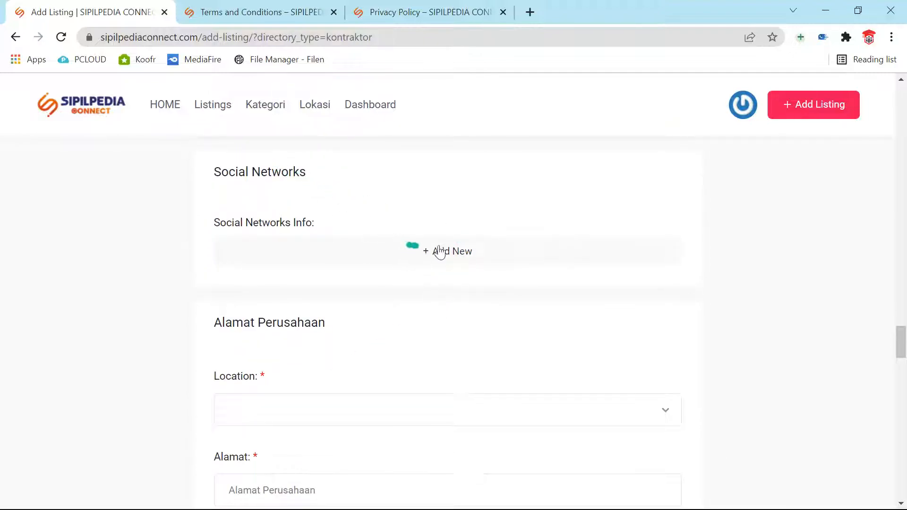
pyautogui.click(442, 251)
pyautogui.click(304, 257)
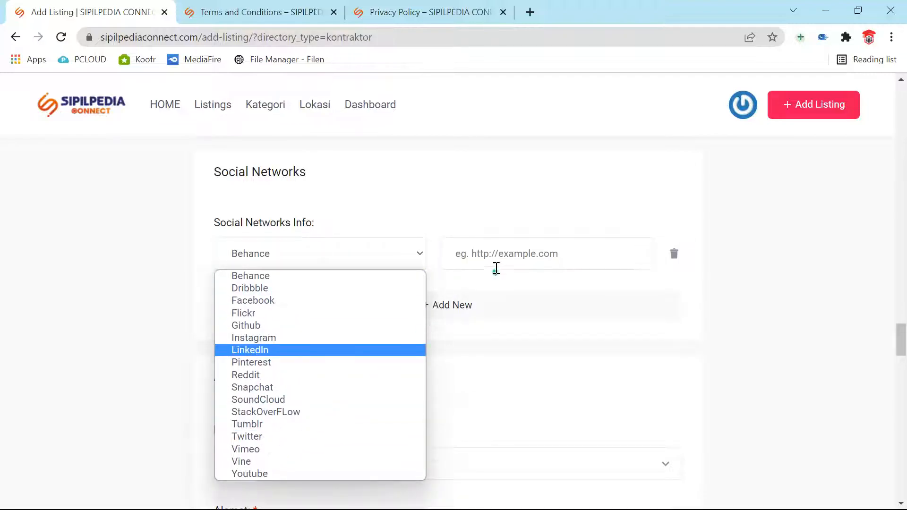
pyautogui.click(310, 336)
pyautogui.click(591, 255)
pyautogui.click(500, 289)
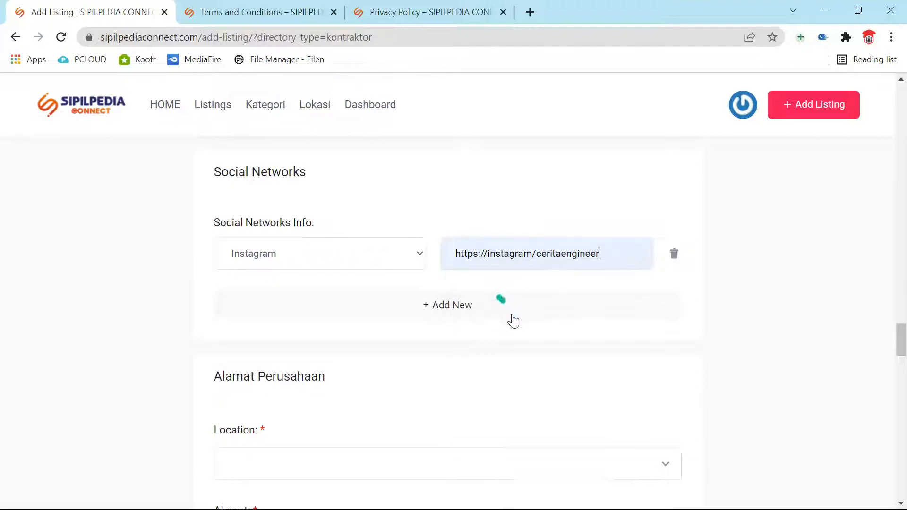
pyautogui.scroll(-4, 512, 318)
pyautogui.click(457, 258)
# Step: Set the location to Jakarta Pusat, the address to Ancol, and autofill the postal code
pyautogui.write('jakart')
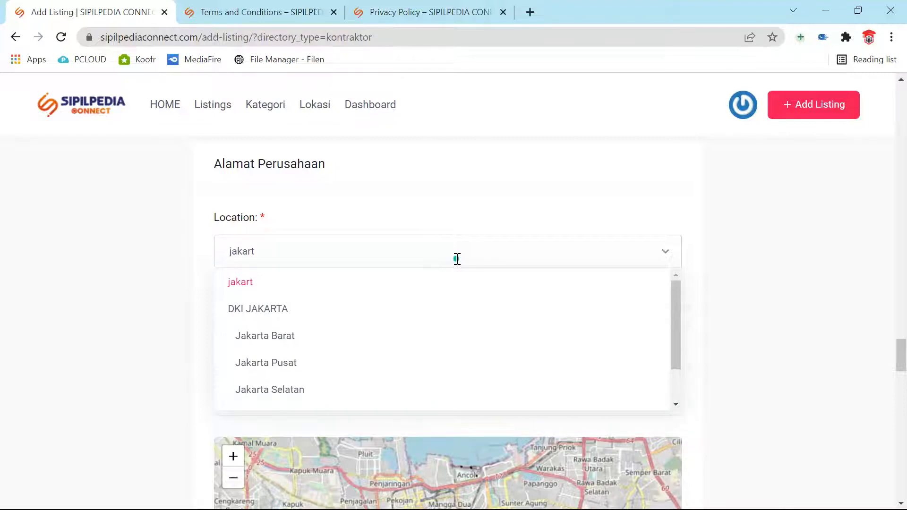
pyautogui.click(271, 364)
pyautogui.scroll(-1, 361, 288)
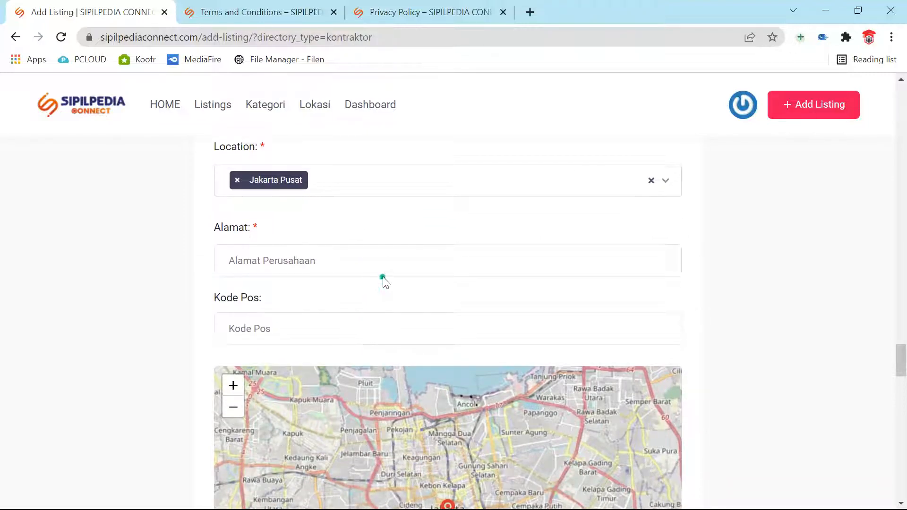
pyautogui.click(380, 258)
pyautogui.write('A')
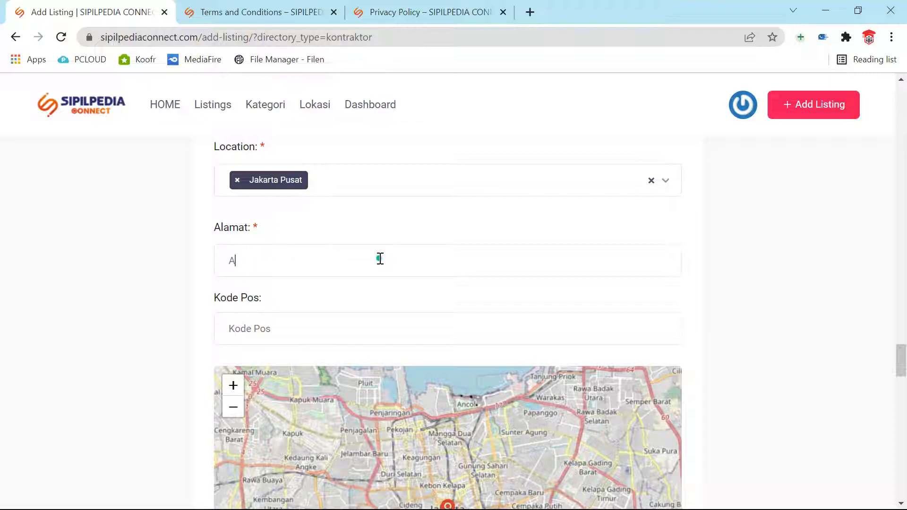
pyautogui.write('ncol')
pyautogui.click(418, 327)
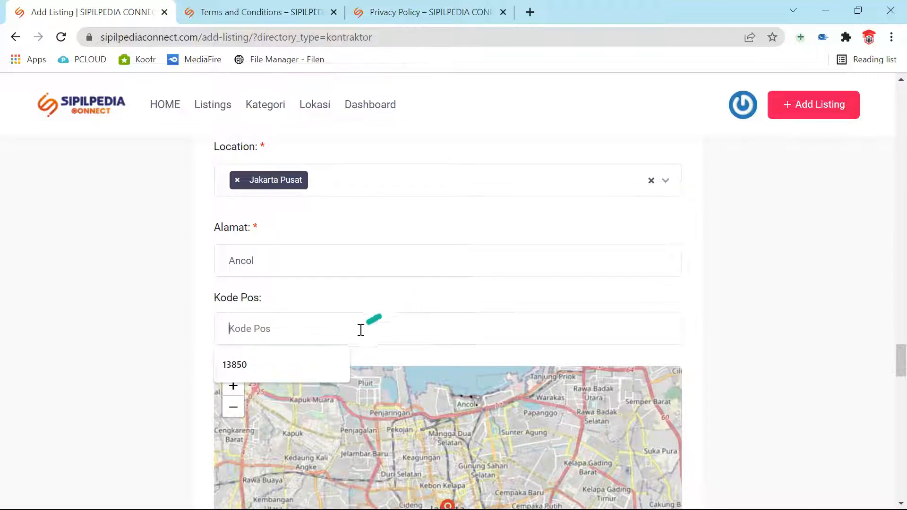
pyautogui.click(302, 366)
pyautogui.scroll(-10, 845, 371)
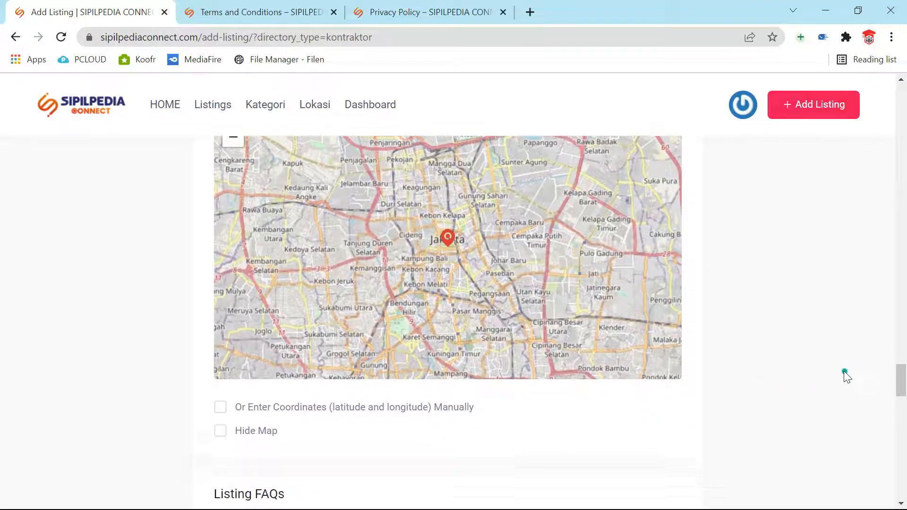
# Step: Try manual latitude/longitude entry, switch it back off, and turn Hide Map on
pyautogui.click(227, 250)
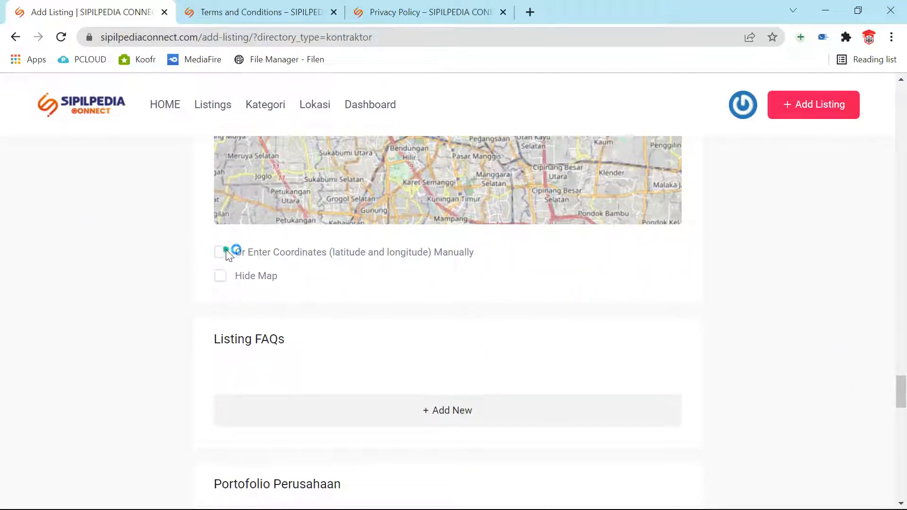
pyautogui.click(263, 302)
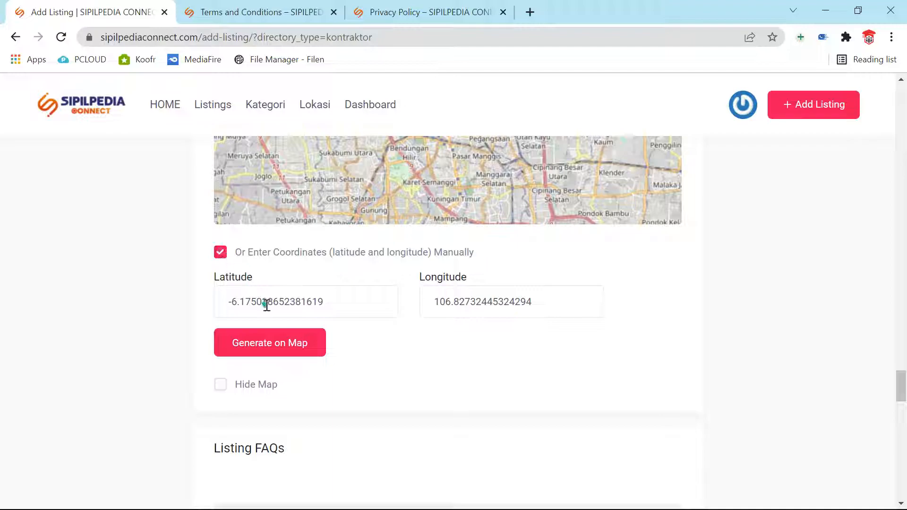
pyautogui.click(449, 294)
pyautogui.scroll(1, 543, 266)
pyautogui.scroll(-1, 543, 269)
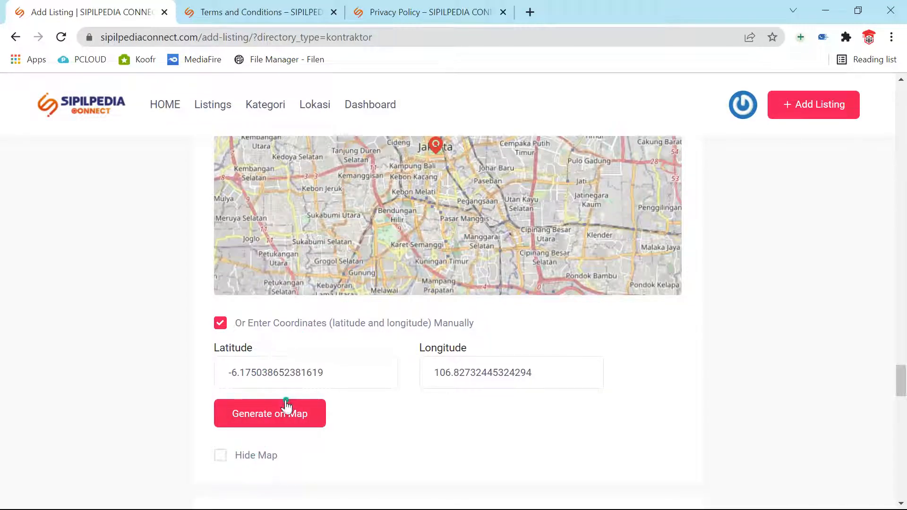
pyautogui.click(220, 323)
pyautogui.click(220, 342)
pyautogui.click(221, 342)
pyautogui.click(220, 342)
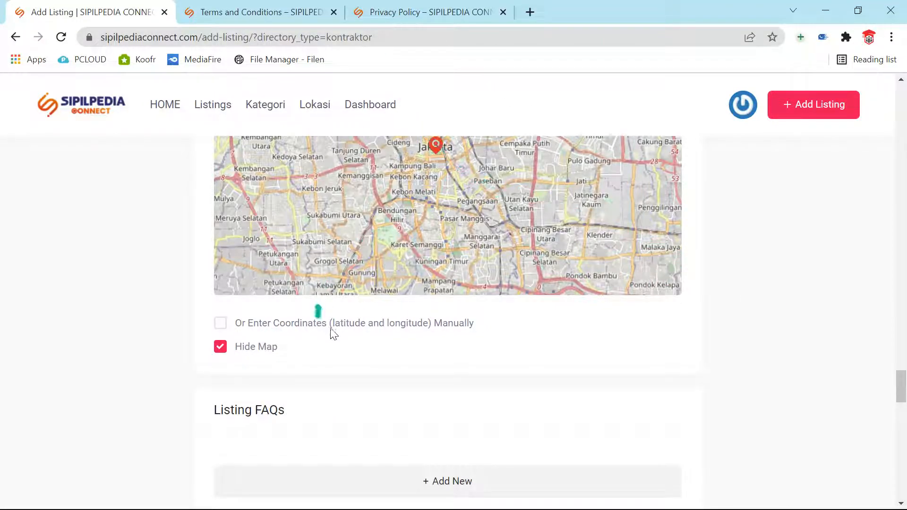
pyautogui.scroll(-3, 636, 329)
# Step: Add a Listing FAQ row with the suggested question 'Bagaimana meminta penawaran?'
pyautogui.scroll(-2, 636, 330)
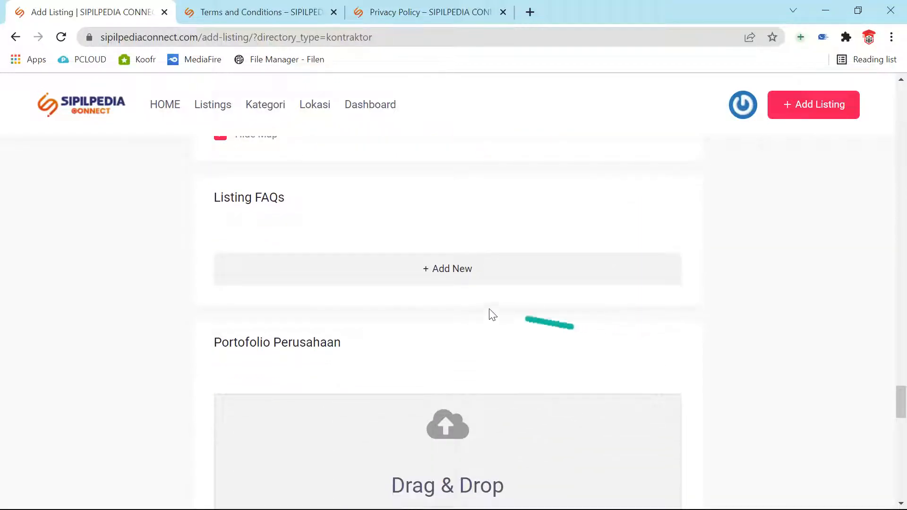
pyautogui.click(444, 269)
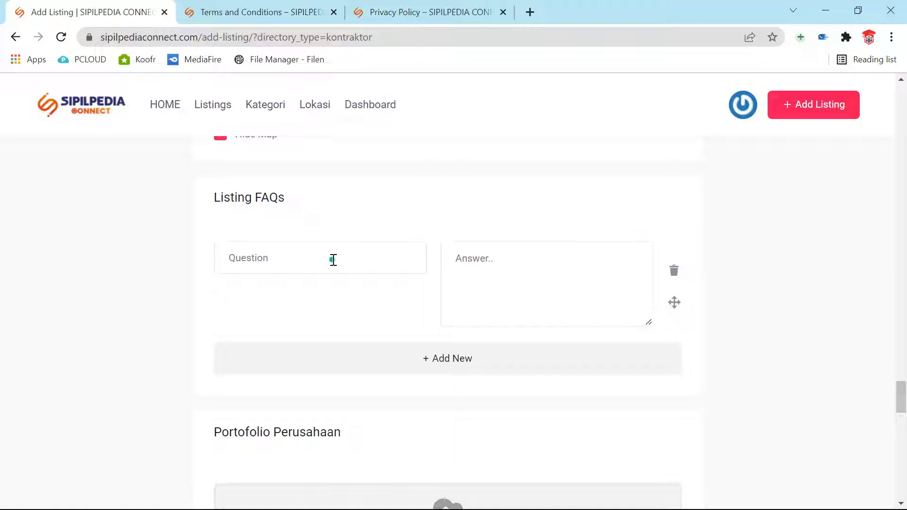
pyautogui.click(333, 259)
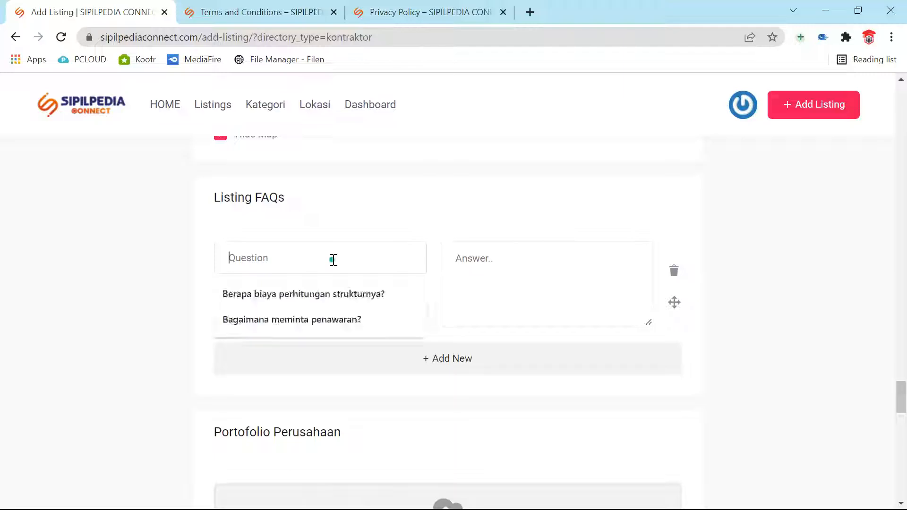
pyautogui.click(314, 320)
# Step: Answer that quotations can be requested by e-mail to the company's address
pyautogui.click(580, 319)
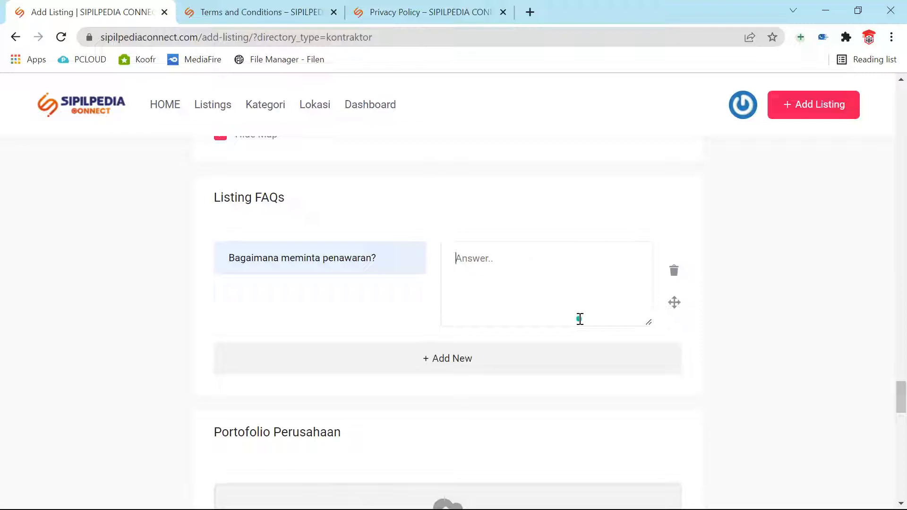
pyautogui.write('B')
pyautogui.press('BackSpace')
pyautogui.write('Bisa memi')
pyautogui.write('penawaran via email')
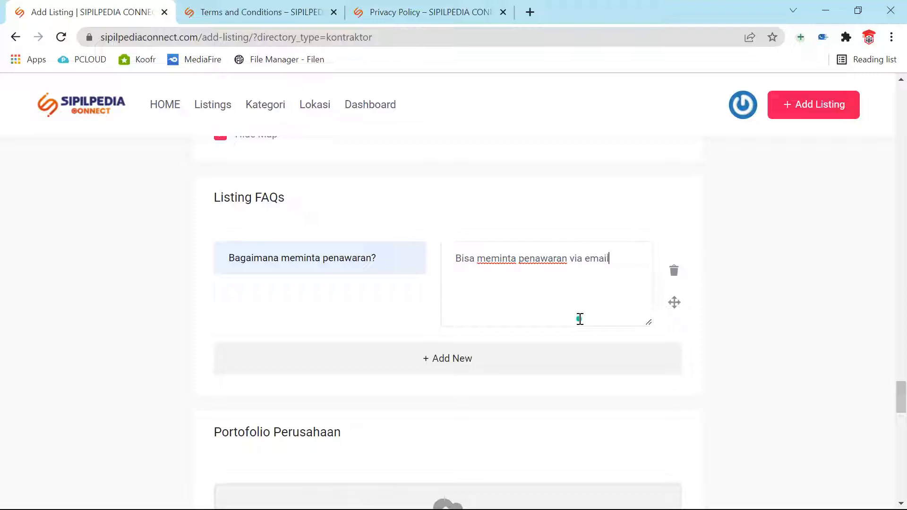
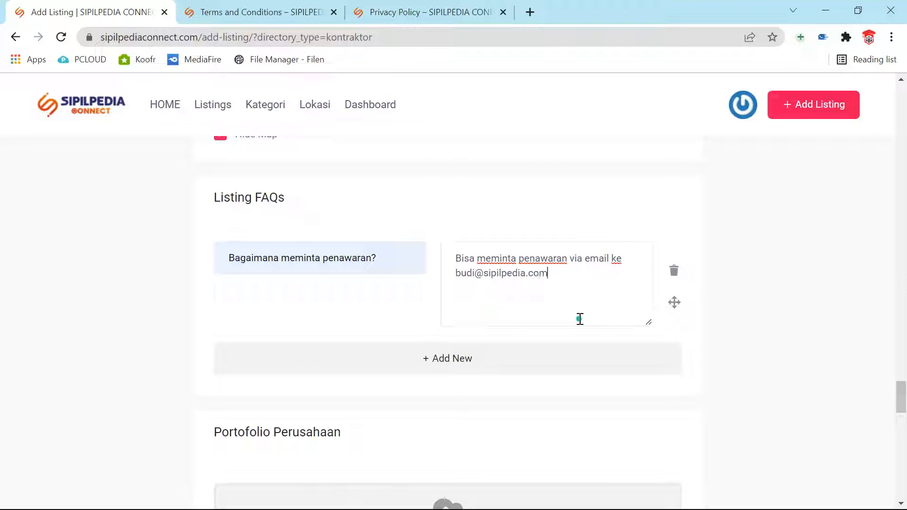
pyautogui.scroll(-2, 514, 312)
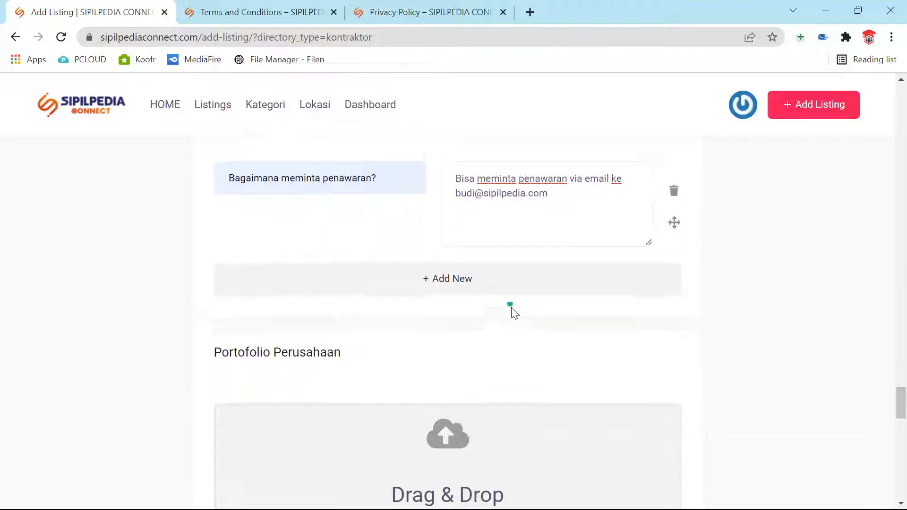
pyautogui.scroll(-1, 511, 306)
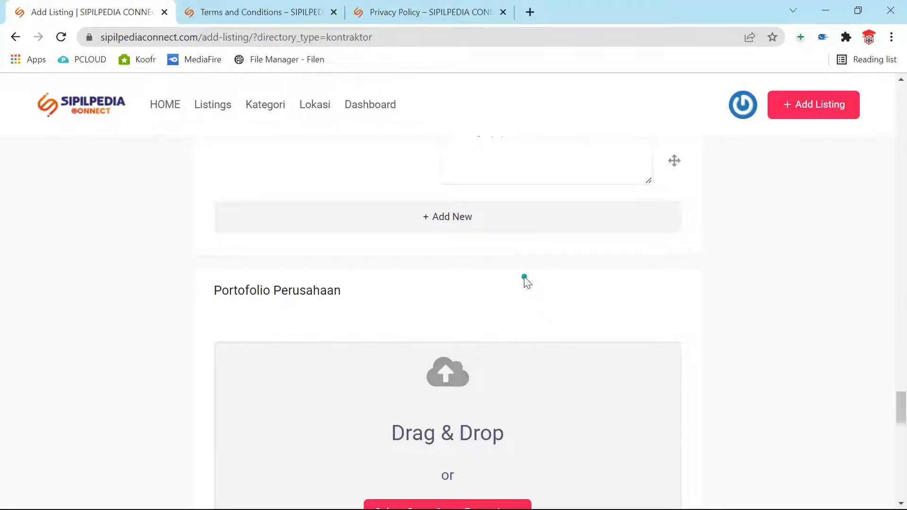
pyautogui.scroll(3, 524, 279)
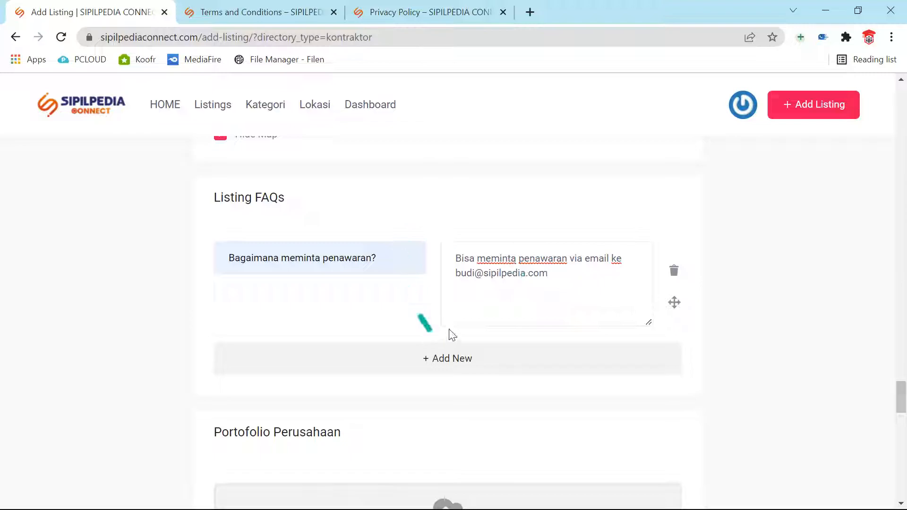
pyautogui.scroll(-2, 461, 319)
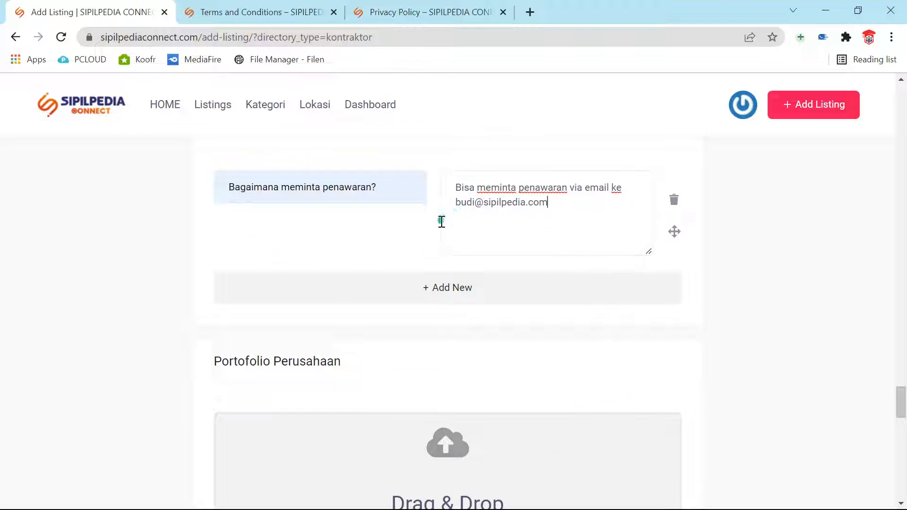
# Step: Upload the 33014_bild2 bridge photo (175.22 KB) as the Cover/Logo Perusahaan image
pyautogui.scroll(-3, 436, 265)
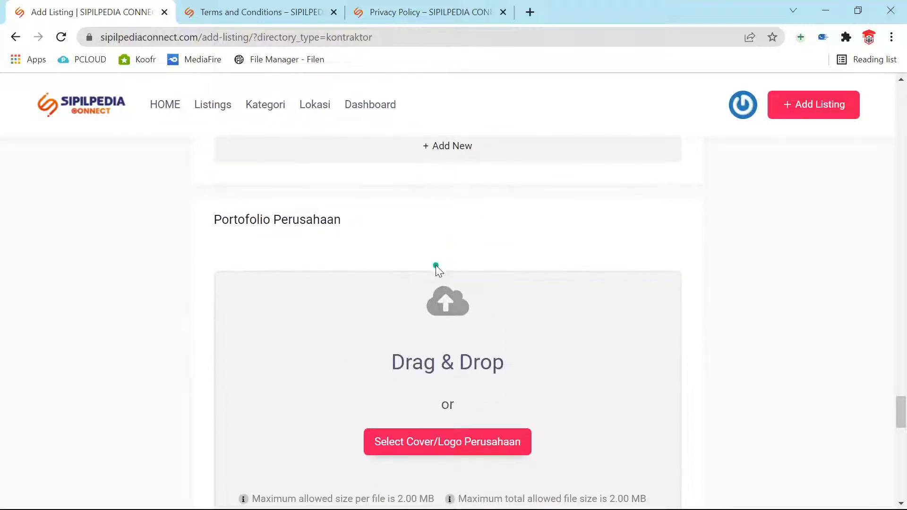
pyautogui.scroll(-3, 488, 437)
pyautogui.scroll(2, 488, 430)
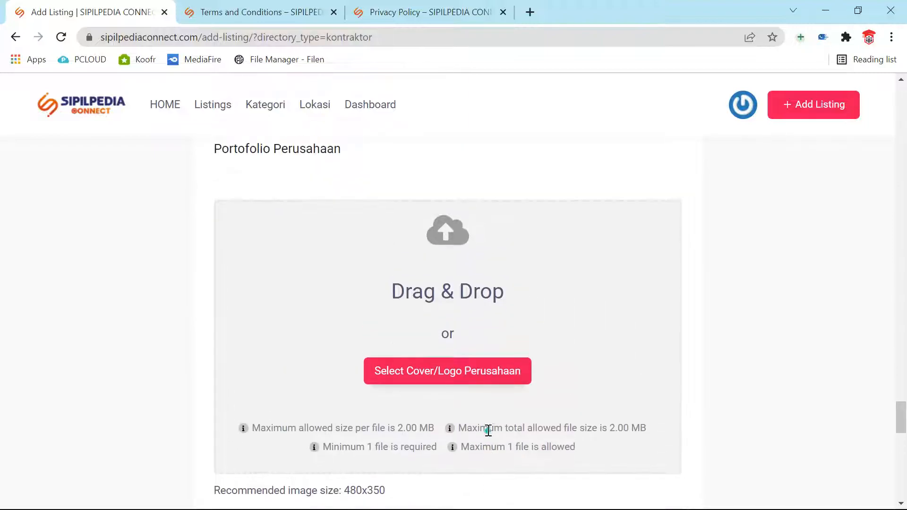
pyautogui.click(452, 377)
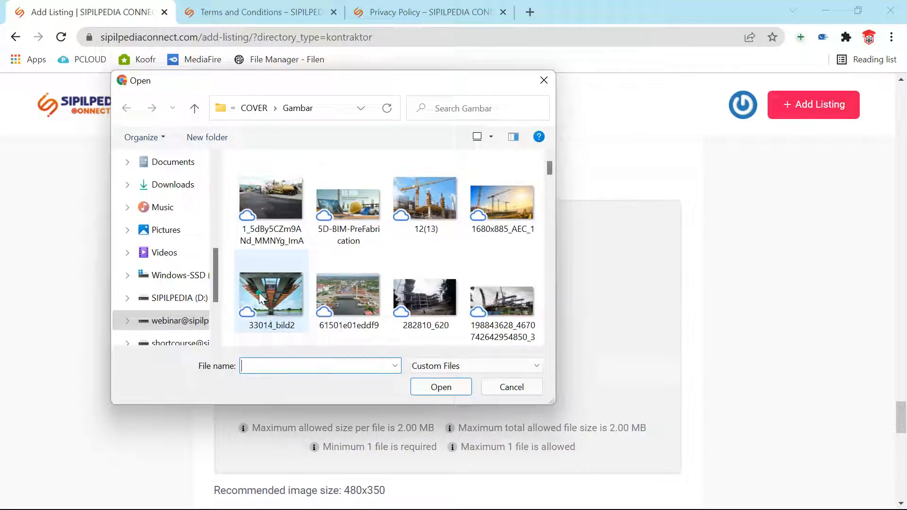
pyautogui.click(259, 293)
pyautogui.click(437, 385)
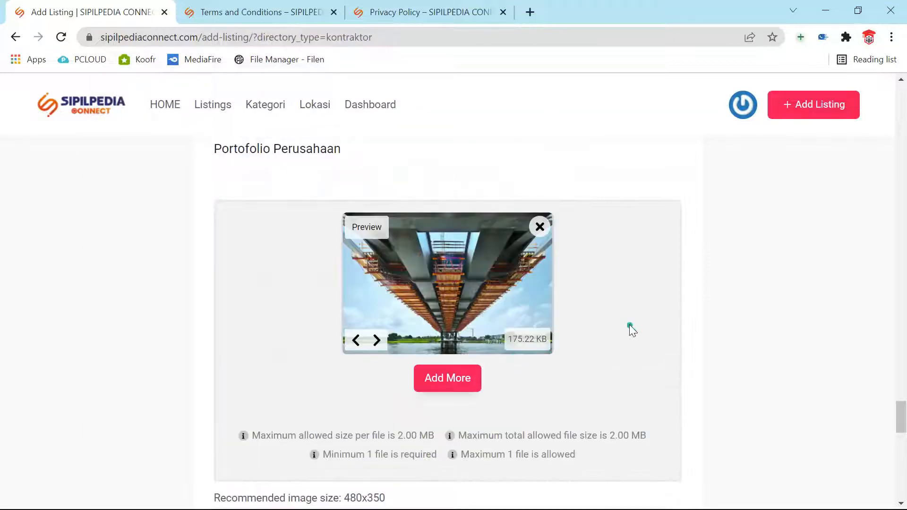
pyautogui.scroll(-1, 622, 316)
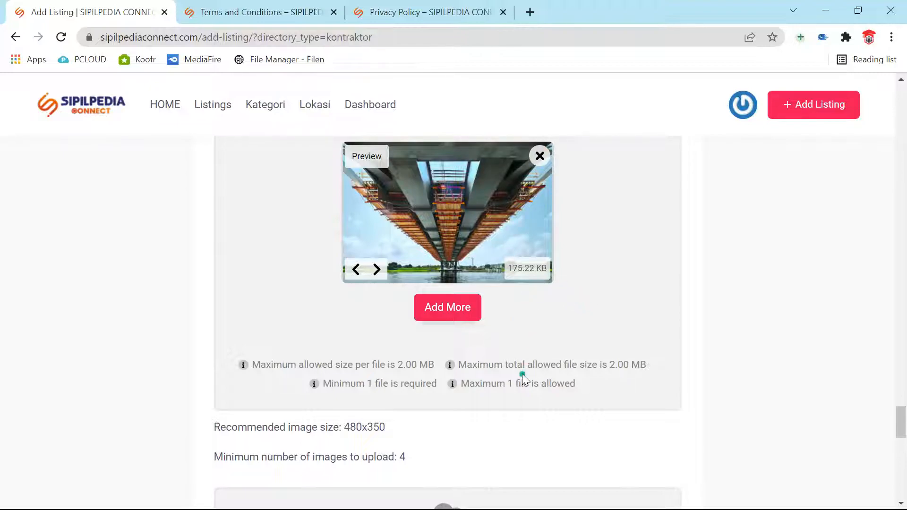
pyautogui.scroll(-1, 375, 398)
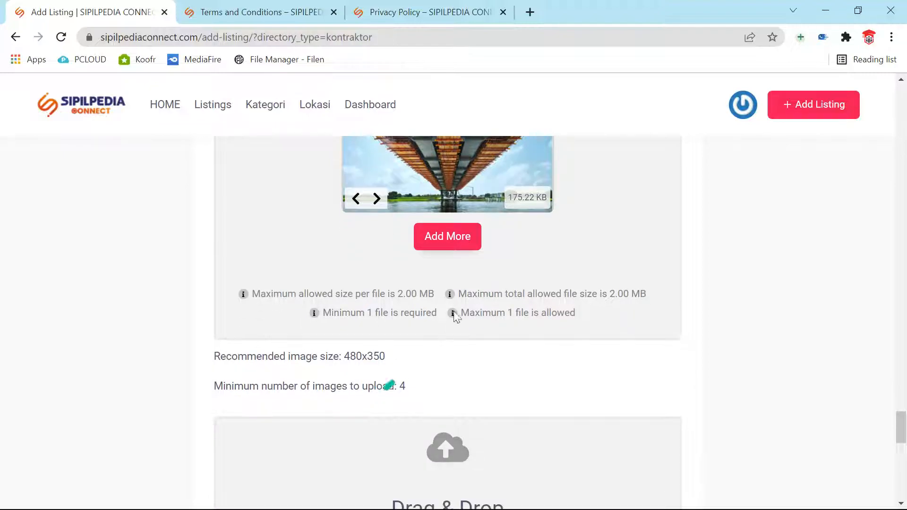
pyautogui.scroll(2, 520, 303)
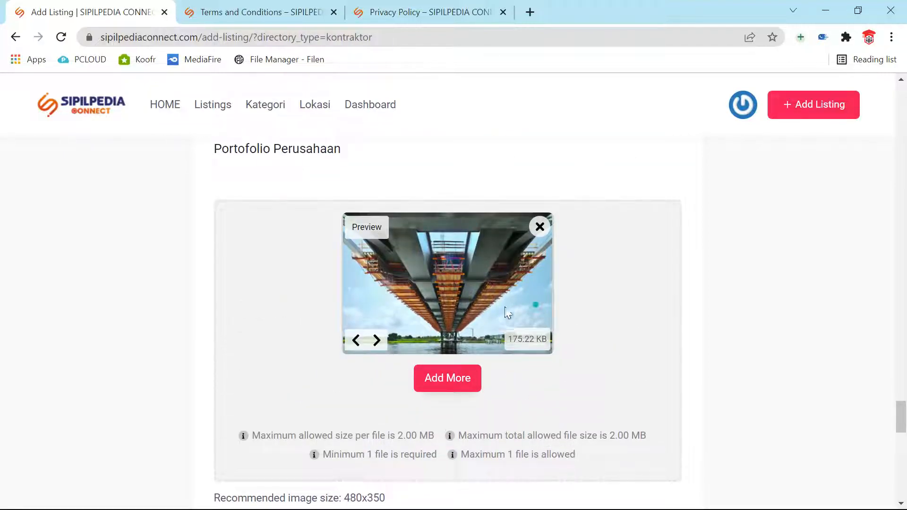
pyautogui.scroll(-1, 622, 424)
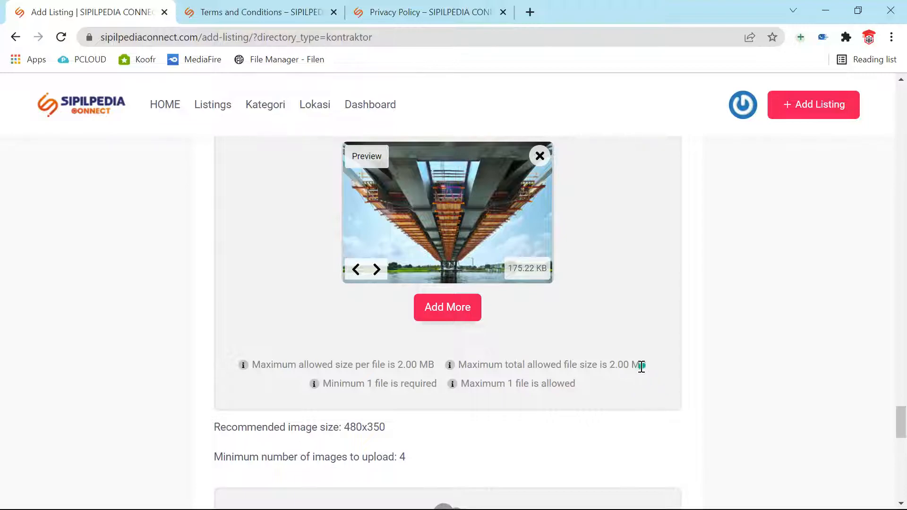
pyautogui.scroll(-3, 470, 243)
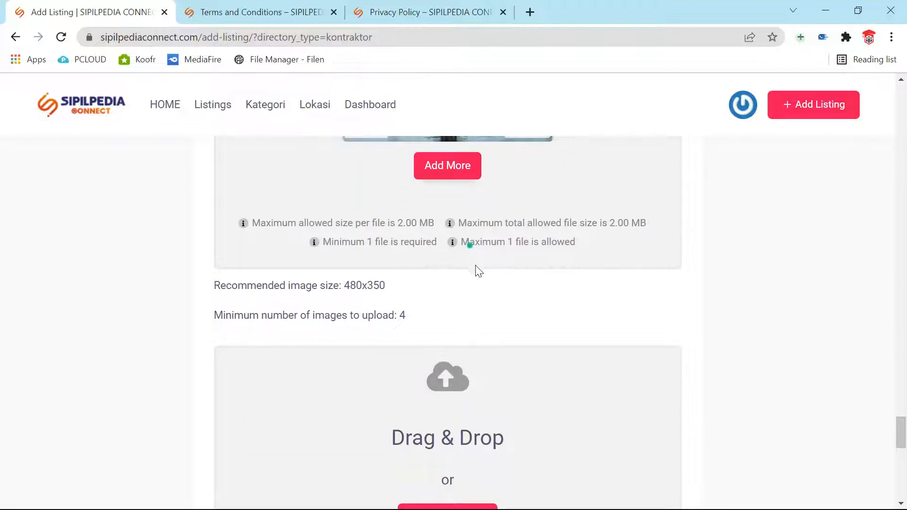
pyautogui.scroll(-3, 477, 269)
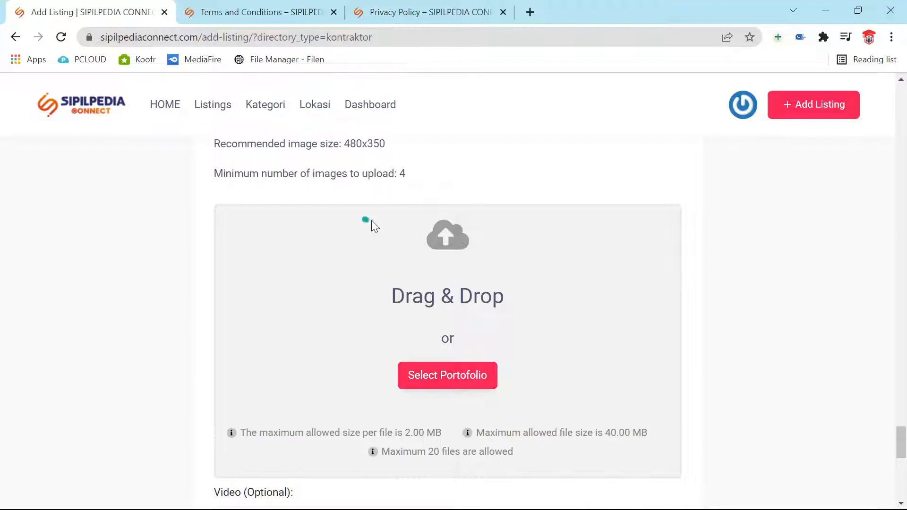
# Step: Open the file picker for the listing's image gallery portfolio photos
pyautogui.scroll(1, 371, 221)
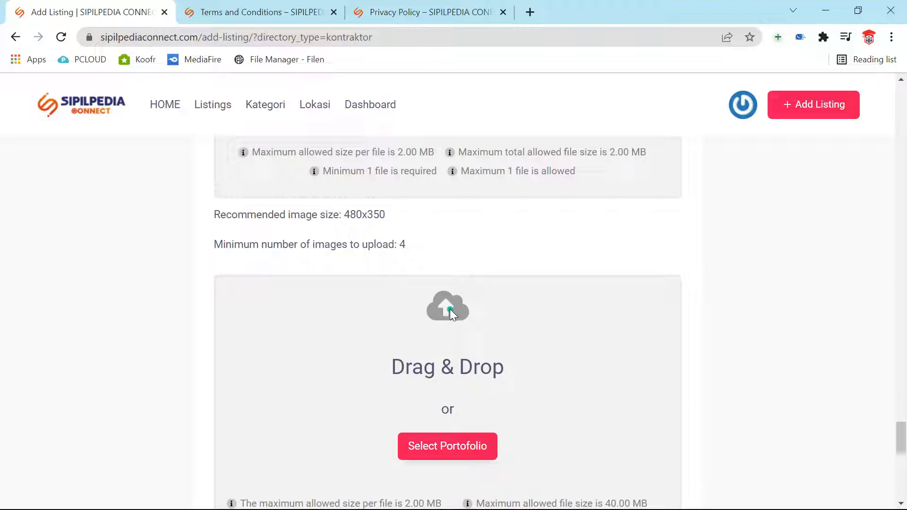
pyautogui.scroll(-3, 450, 309)
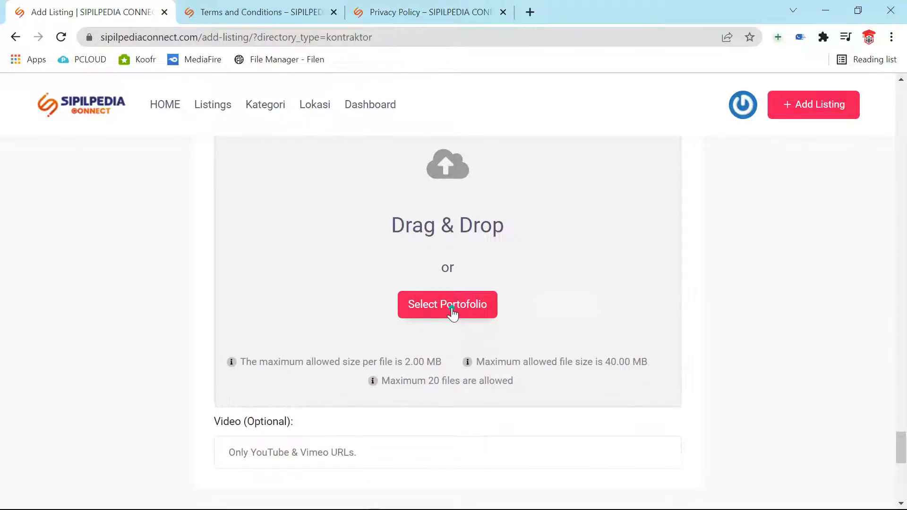
pyautogui.click(452, 307)
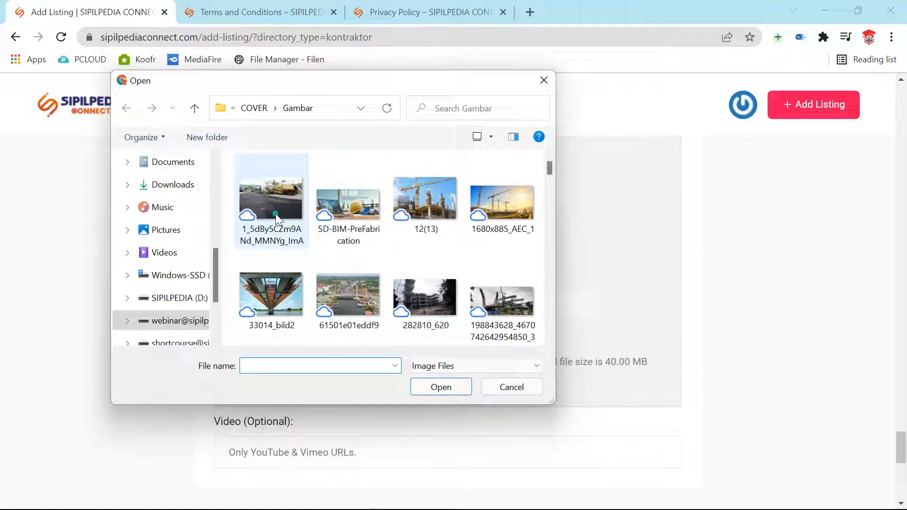
pyautogui.scroll(-3, 429, 293)
pyautogui.scroll(1, 430, 291)
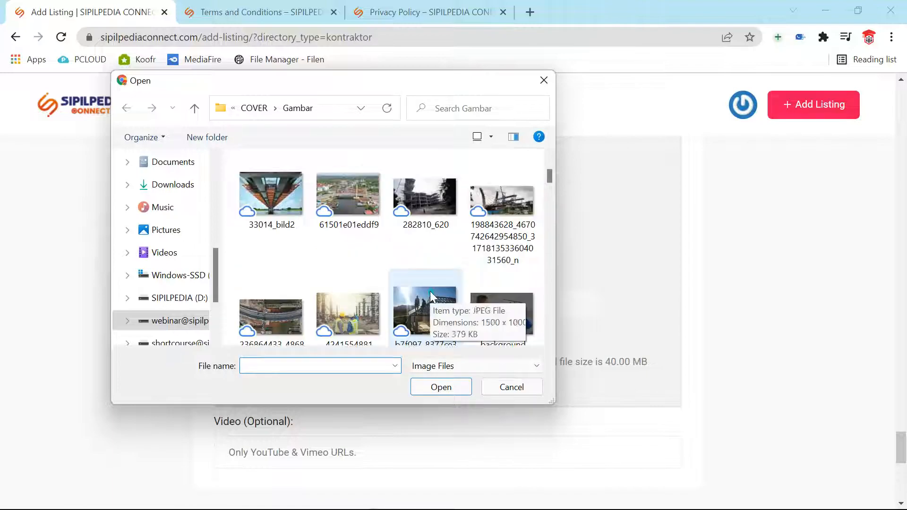
# Step: Select the six construction photos in COVER > Gambar and upload them to the gallery
pyautogui.click(347, 220)
pyautogui.keyDown('ctrl'); pyautogui.click(430, 203); pyautogui.keyUp('ctrl')
pyautogui.keyDown('ctrl'); pyautogui.click(507, 195); pyautogui.keyUp('ctrl')
pyautogui.keyDown('ctrl'); pyautogui.click(278, 301); pyautogui.keyUp('ctrl')
pyautogui.scroll(-1, 284, 302)
pyautogui.keyDown('ctrl'); pyautogui.click(371, 292); pyautogui.keyUp('ctrl')
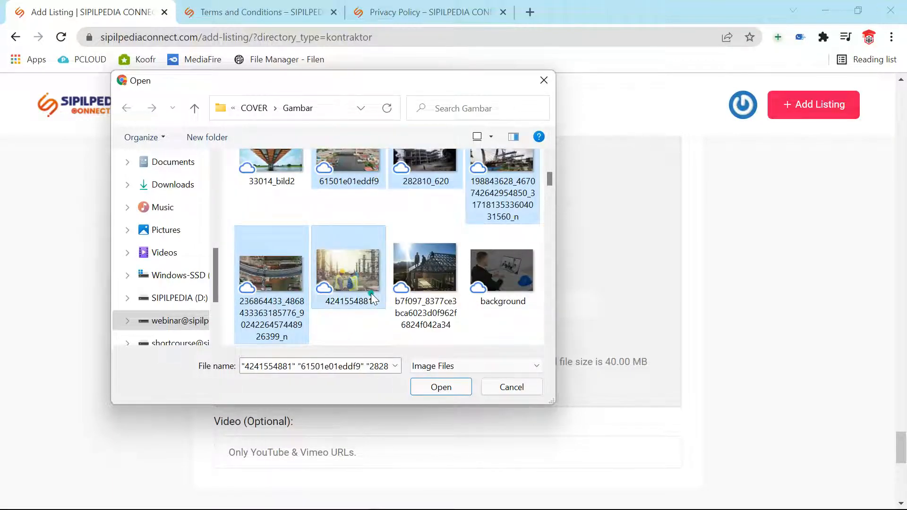
pyautogui.keyDown('ctrl'); pyautogui.click(421, 294); pyautogui.keyUp('ctrl')
pyautogui.click(426, 392)
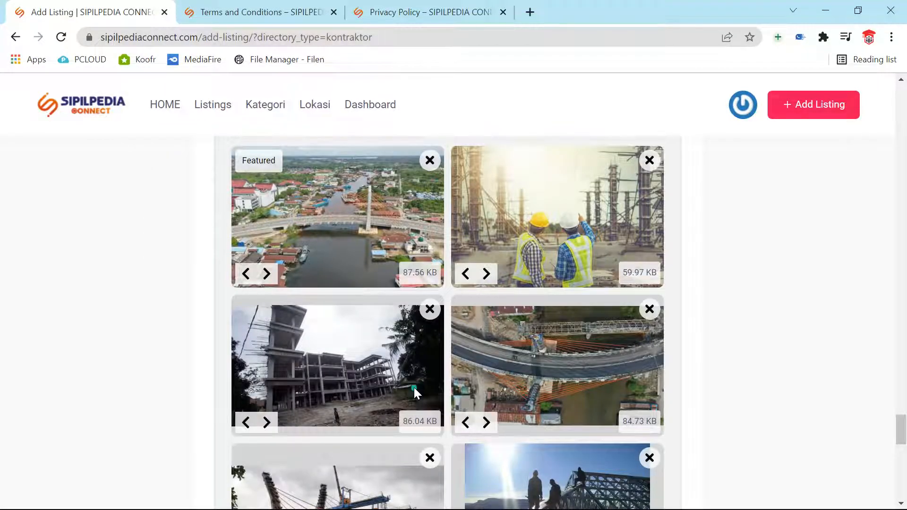
pyautogui.scroll(-7, 414, 391)
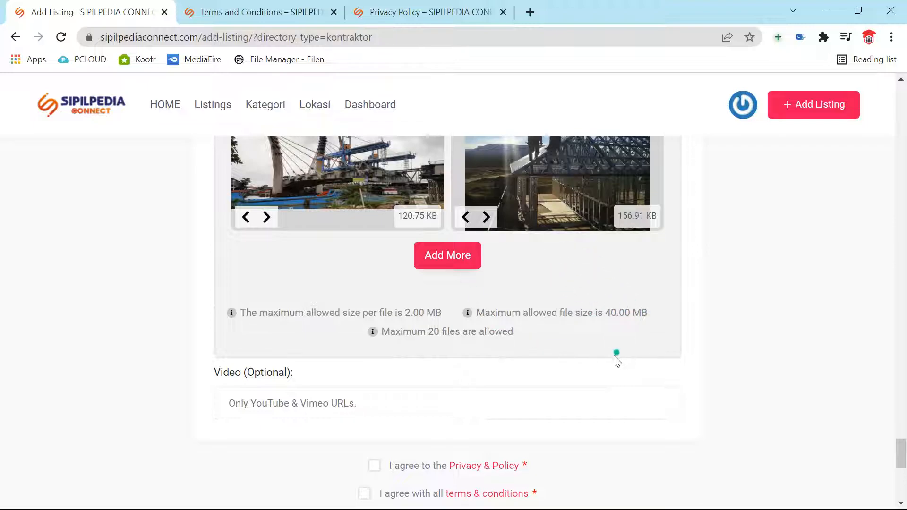
pyautogui.scroll(-3, 616, 355)
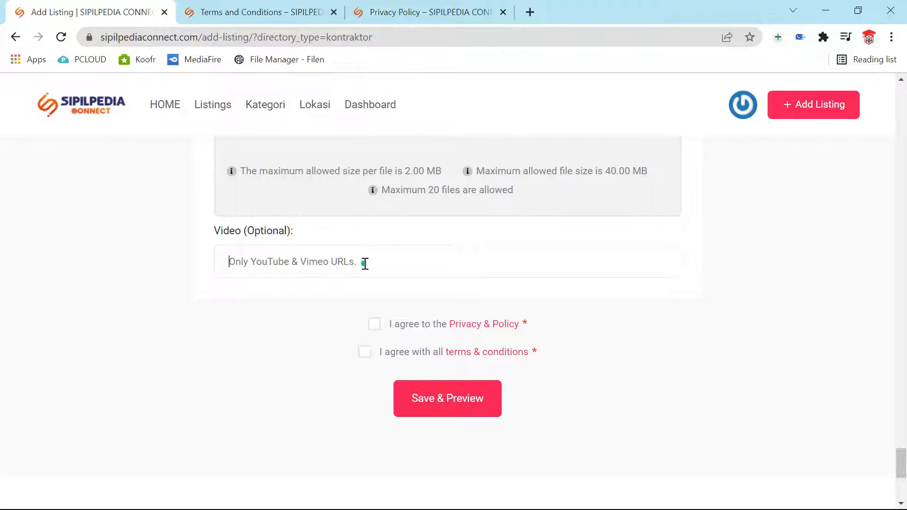
# Step: Open the Privacy & Policy and terms & conditions links in new tabs
pyautogui.click(344, 274)
pyautogui.click(512, 328)
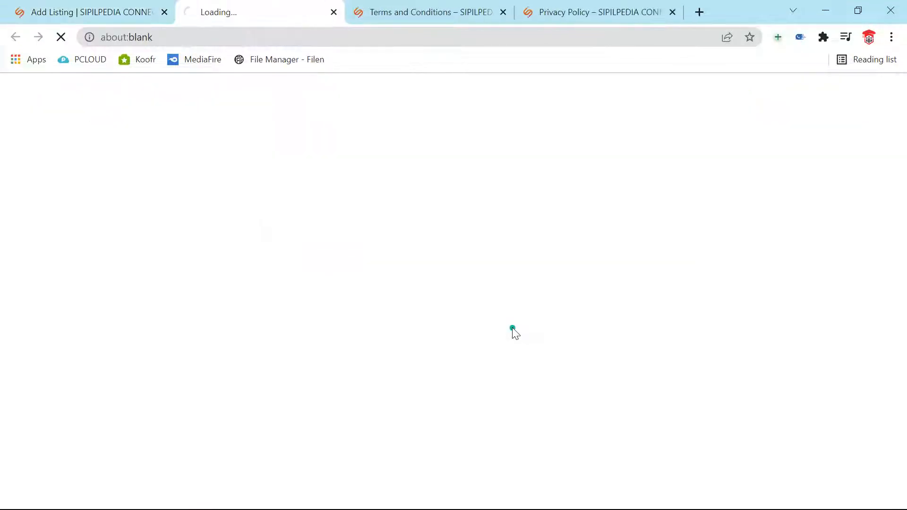
pyautogui.click(76, 10)
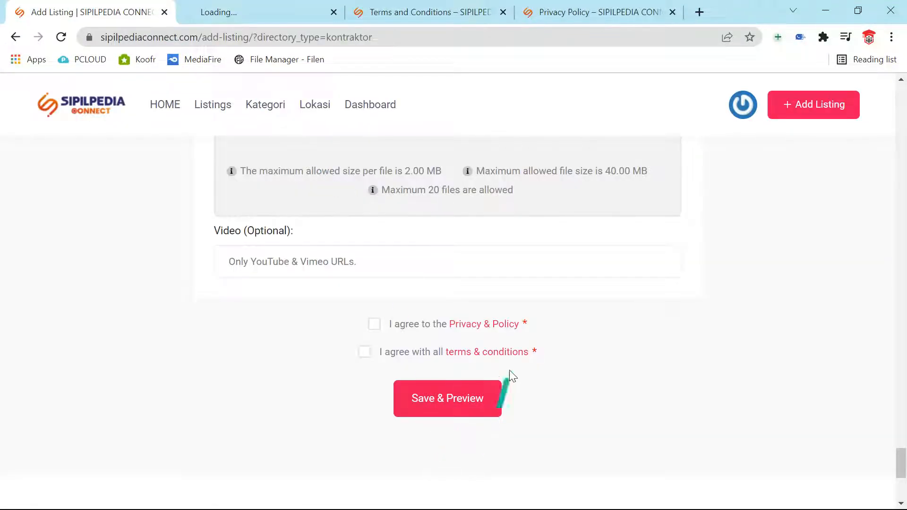
pyautogui.click(500, 353)
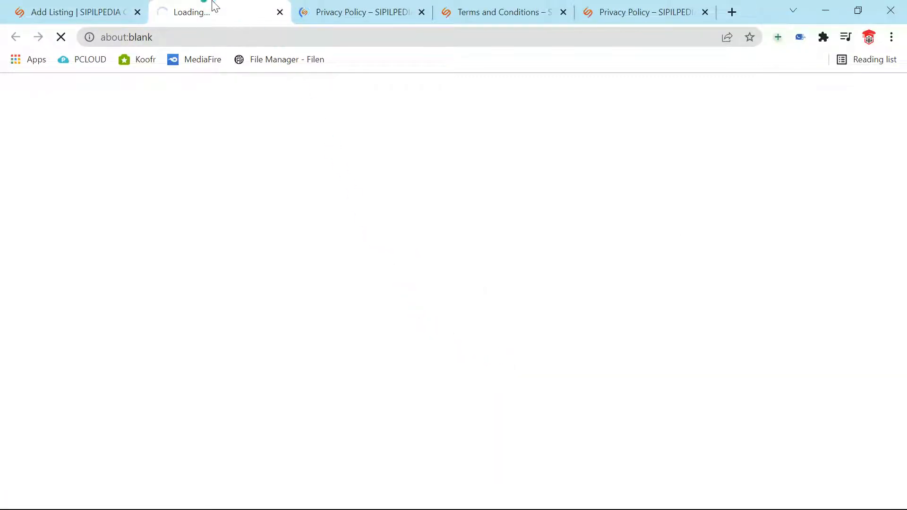
# Step: Read the Privacy Policy and Terms and Conditions pages, then return to the Add Listing form
pyautogui.click(362, 19)
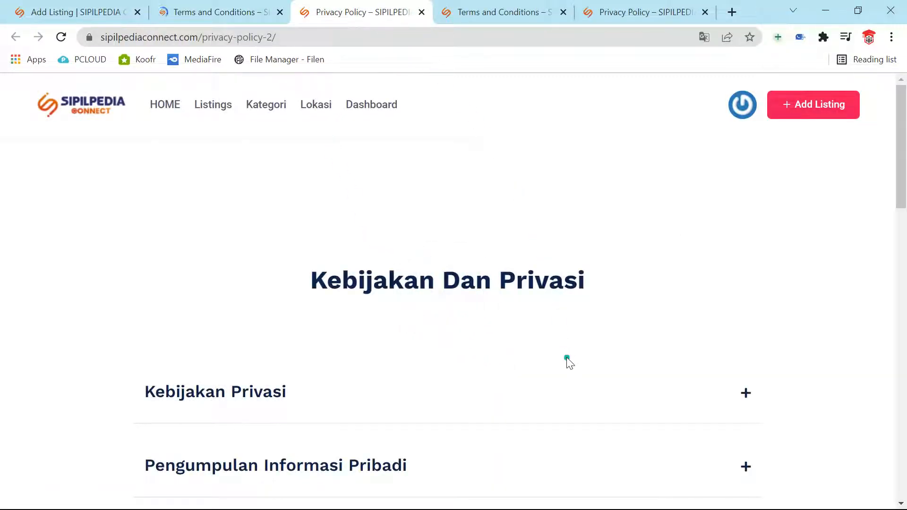
pyautogui.scroll(-8, 539, 347)
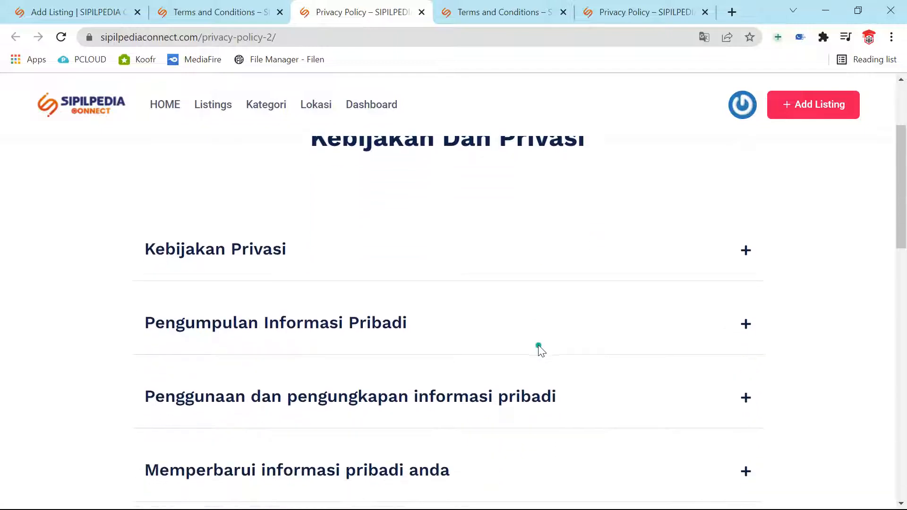
pyautogui.scroll(-4, 533, 355)
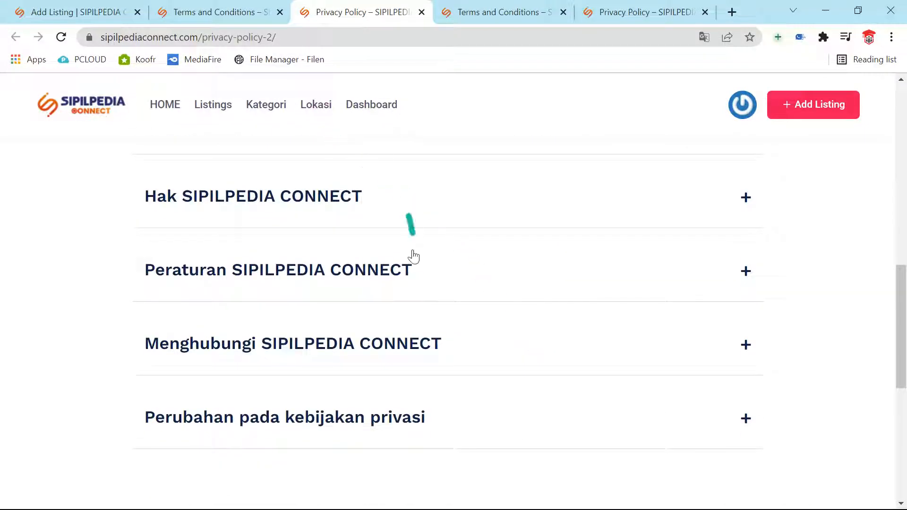
pyautogui.click(188, 12)
pyautogui.scroll(-15, 516, 397)
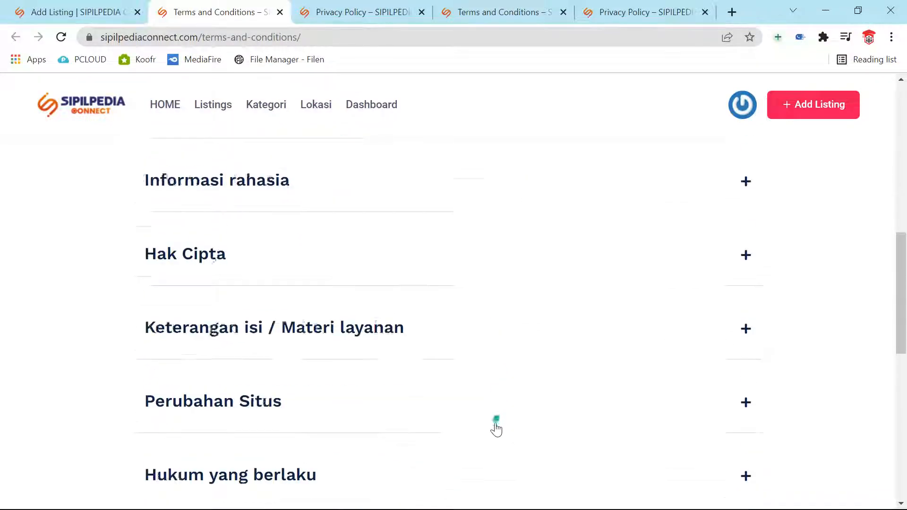
pyautogui.click(60, 12)
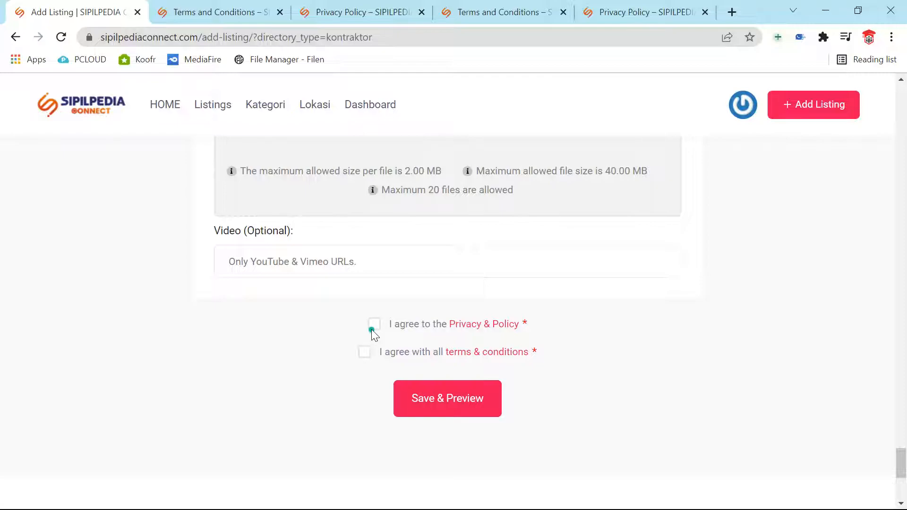
# Step: Accept the policy agreement and Save & Preview to show the PT. SIPILPEDIA listing preview
pyautogui.click(363, 355)
pyautogui.click(457, 404)
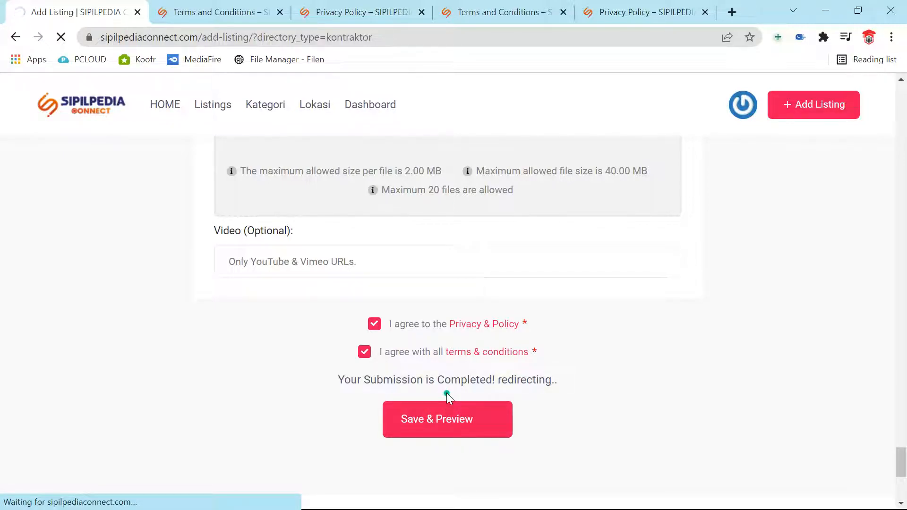
pyautogui.click(458, 408)
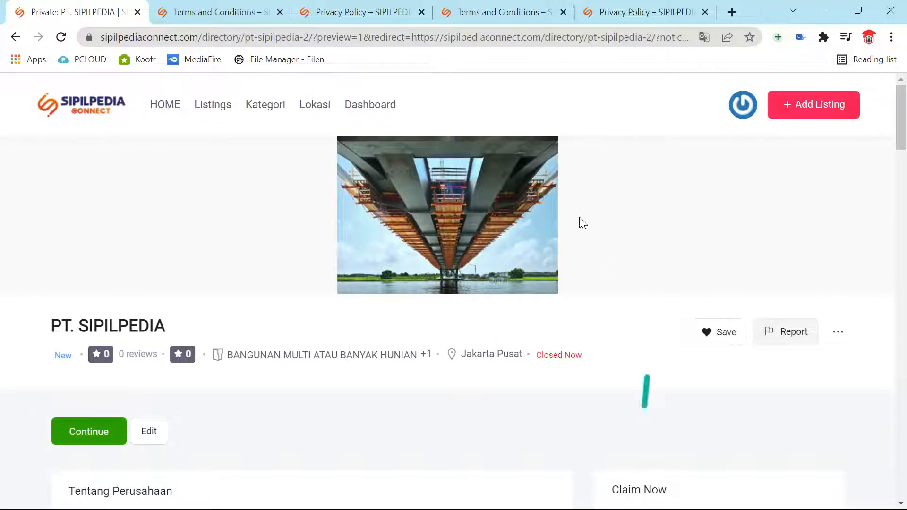
# Step: Review the preview's sections and expand the FAQ 'Bagaimana meminta penawaran?' to show its answer
pyautogui.scroll(-10, 442, 279)
pyautogui.scroll(-15, 459, 341)
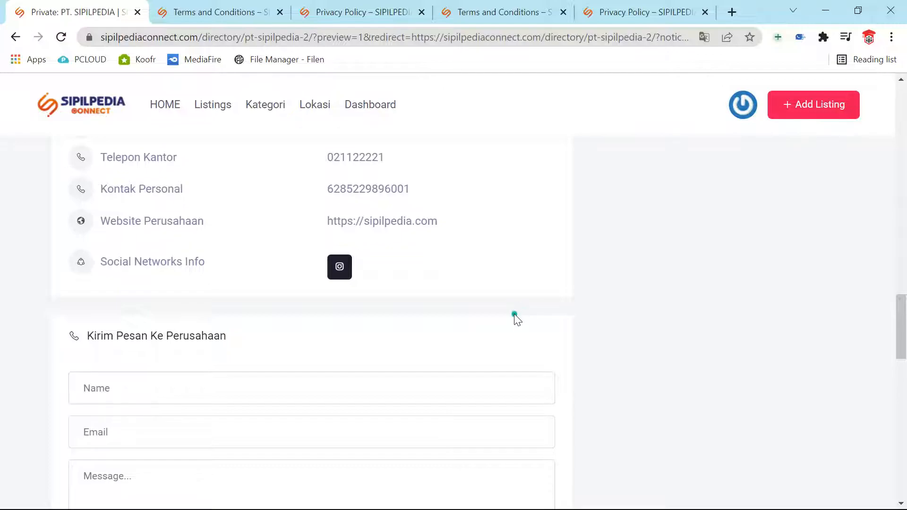
pyautogui.scroll(-5, 390, 269)
pyautogui.scroll(-8, 377, 351)
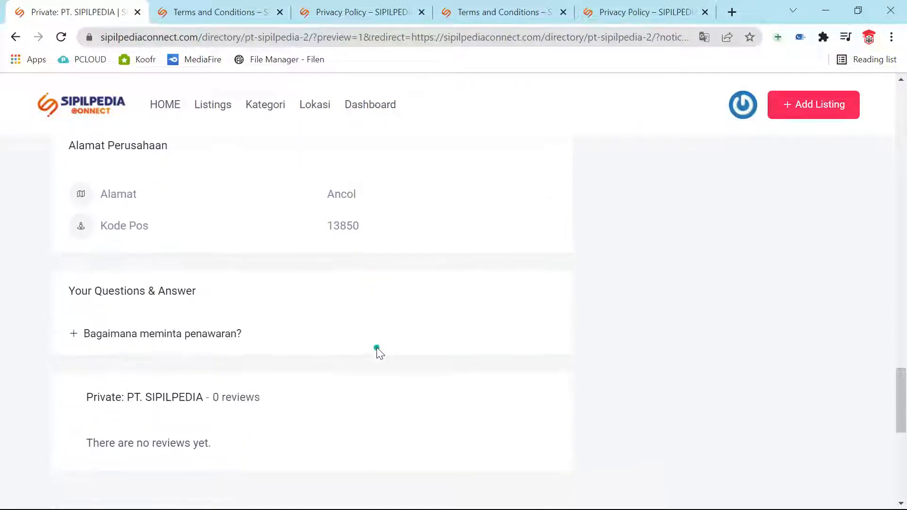
pyautogui.scroll(4, 377, 351)
pyautogui.click(117, 337)
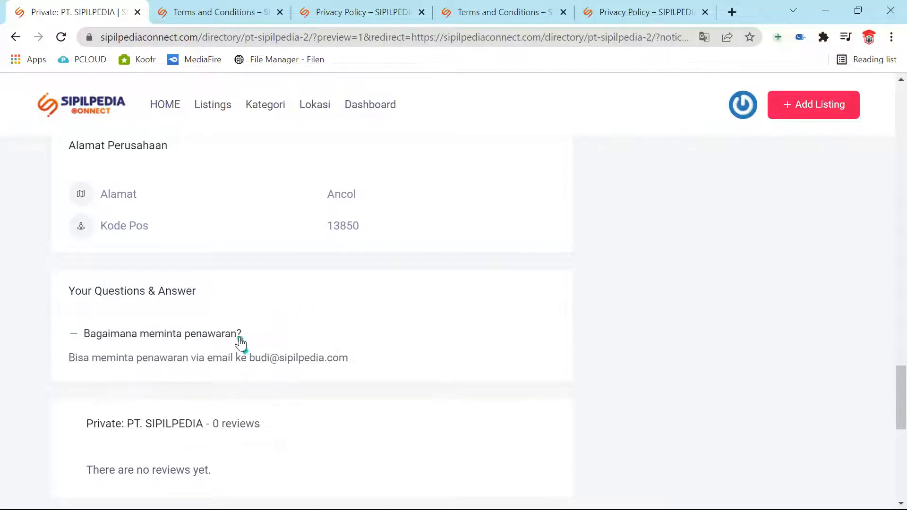
pyautogui.scroll(-4, 267, 406)
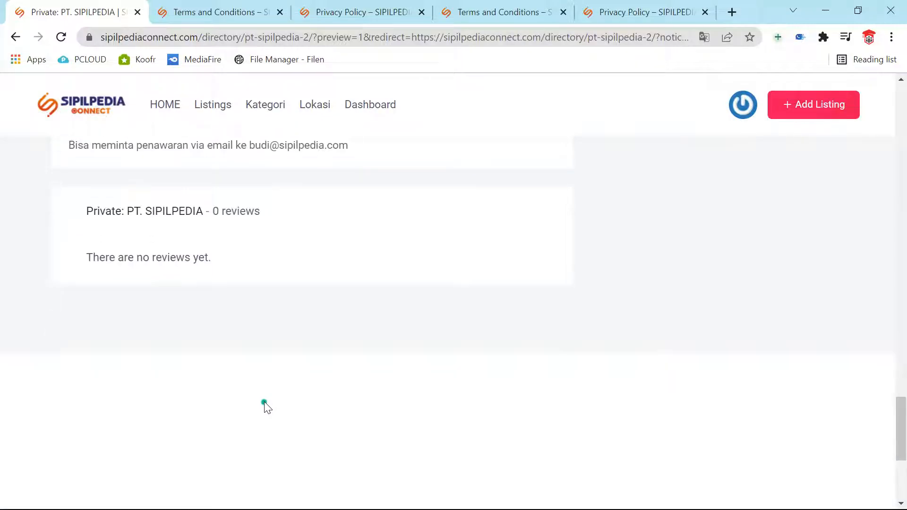
pyautogui.scroll(15, 267, 406)
pyautogui.scroll(9, 274, 394)
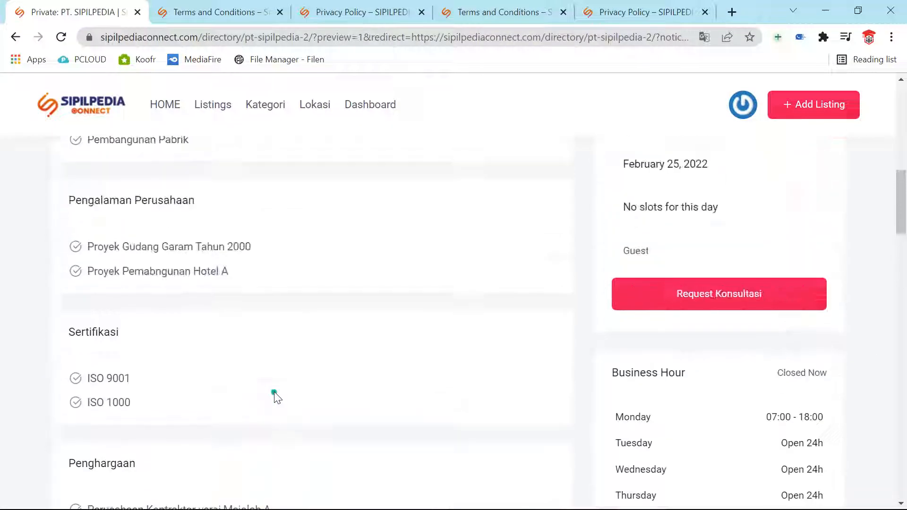
pyautogui.scroll(3, 569, 378)
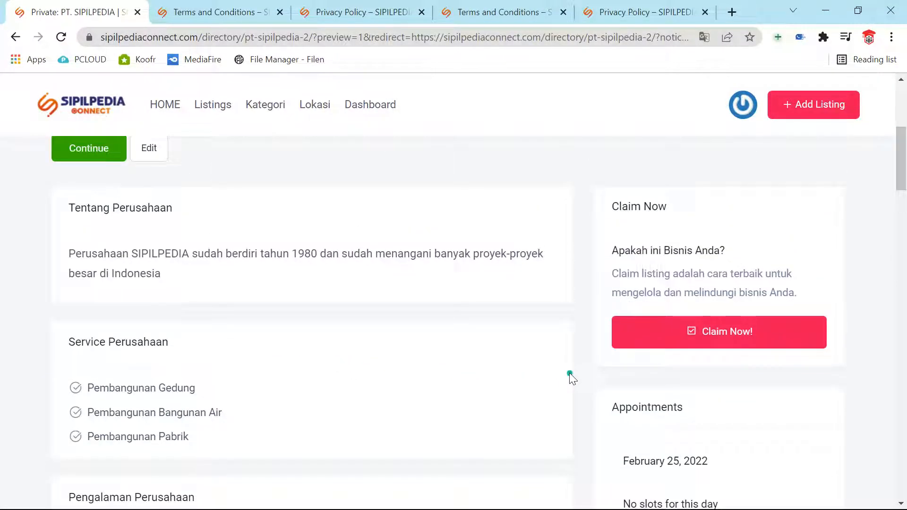
pyautogui.scroll(3, 570, 375)
pyautogui.scroll(3, 570, 375)
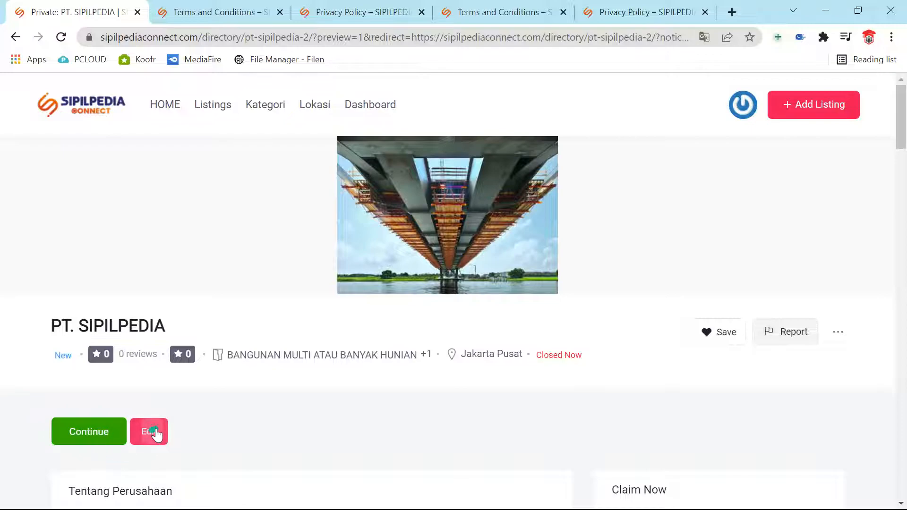
# Step: Continue from the preview to submit the listing, showing the 24-hour review thank-you notice
pyautogui.click(85, 435)
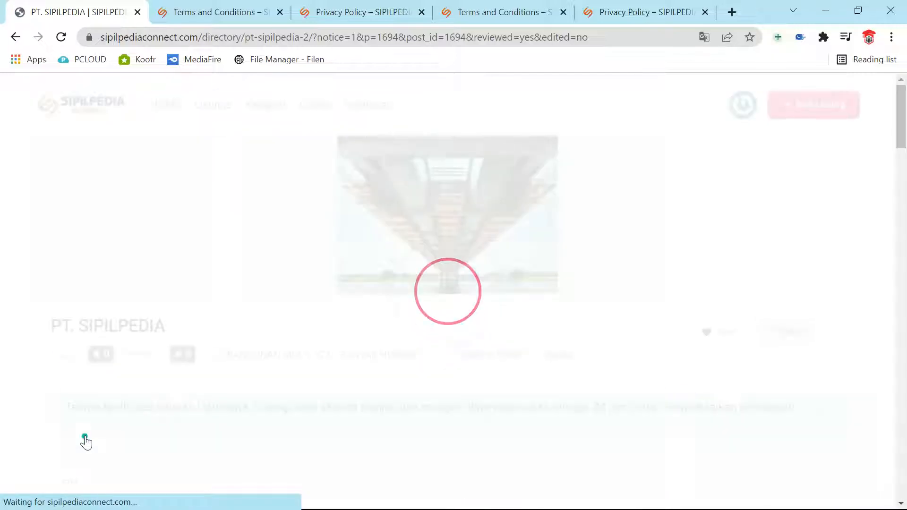
pyautogui.scroll(-4, 326, 359)
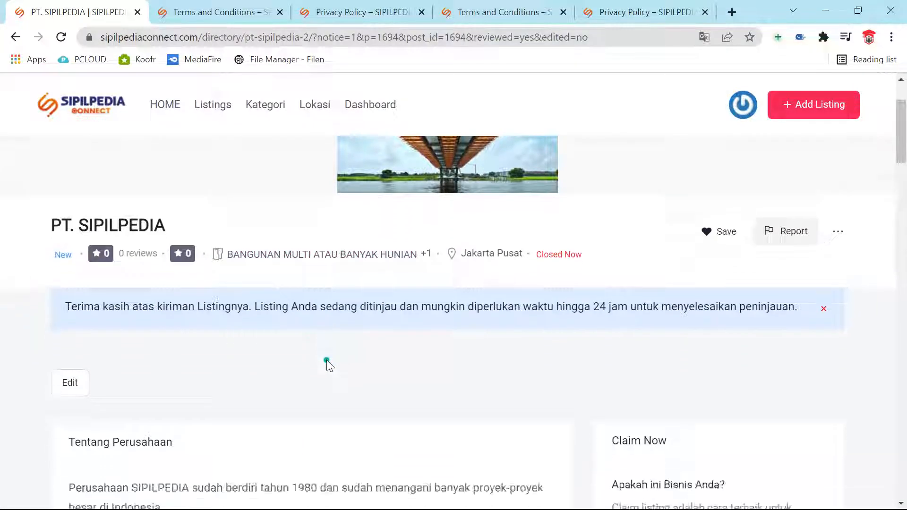
pyautogui.scroll(6, 327, 359)
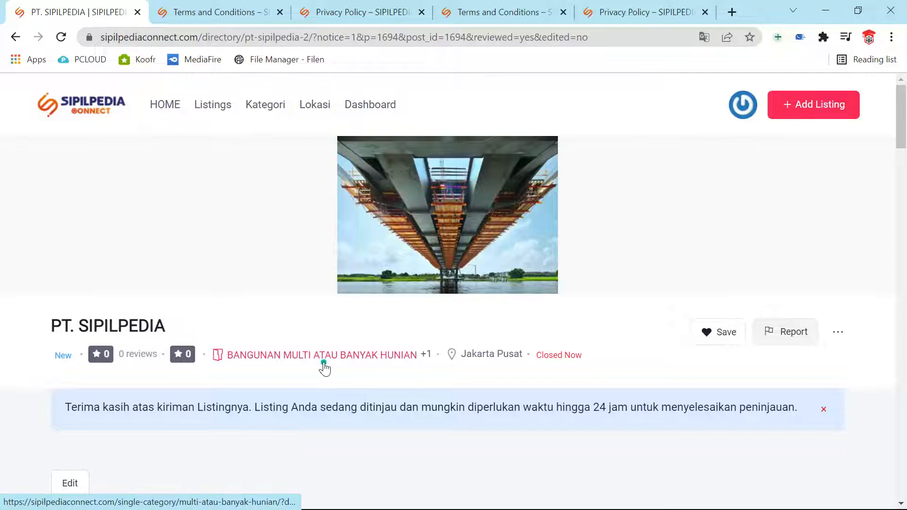